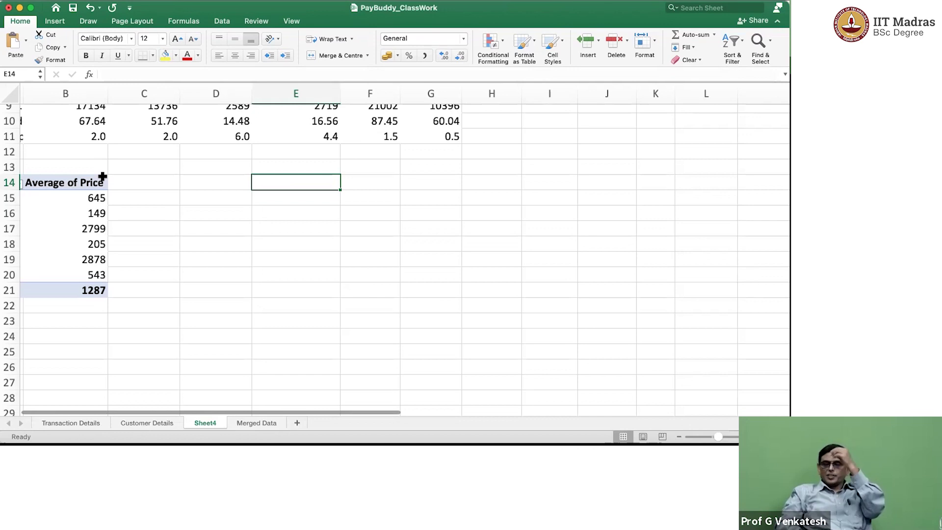
- Scroll Sheet4 back to column A and select cell D14 for the new pivot
scroll(197, 211, "left", 2)
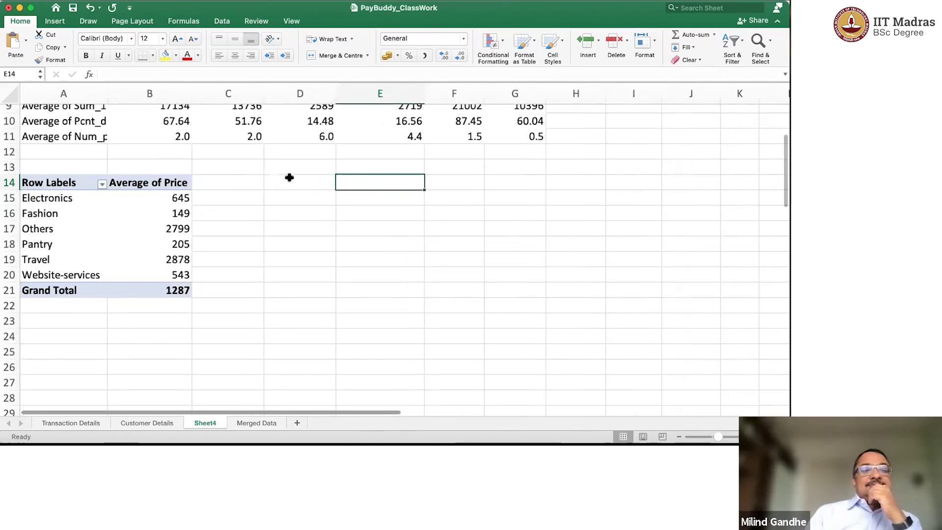
left_click(292, 180)
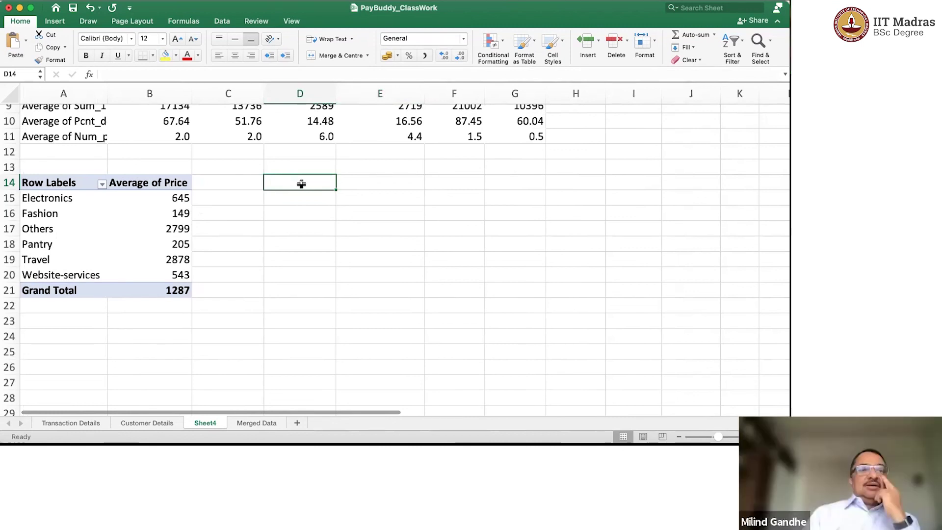
- Start a pivot table with source 'Merged Data'!$C$1:$N$5000 and destination Sheet4!$D$14
left_click(53, 22)
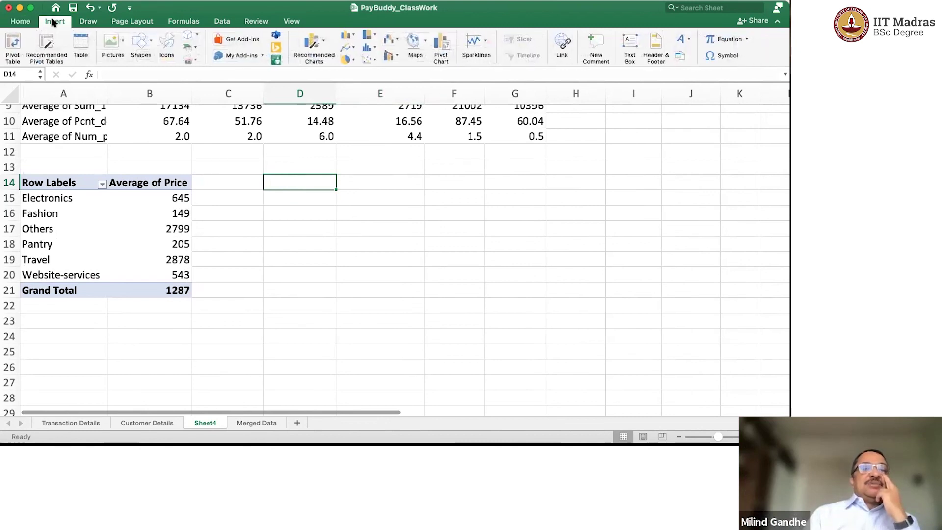
left_click(11, 45)
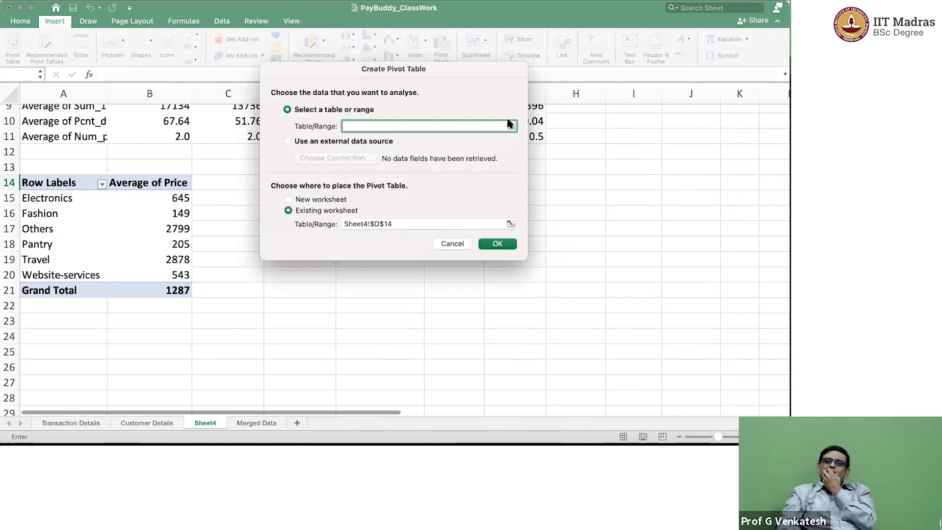
left_click(511, 126)
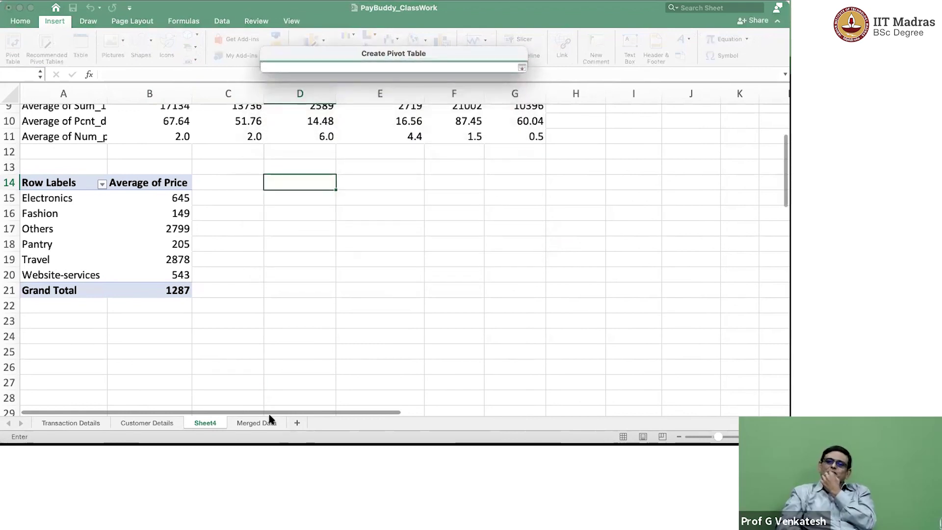
key("ctrl+Page_Down")
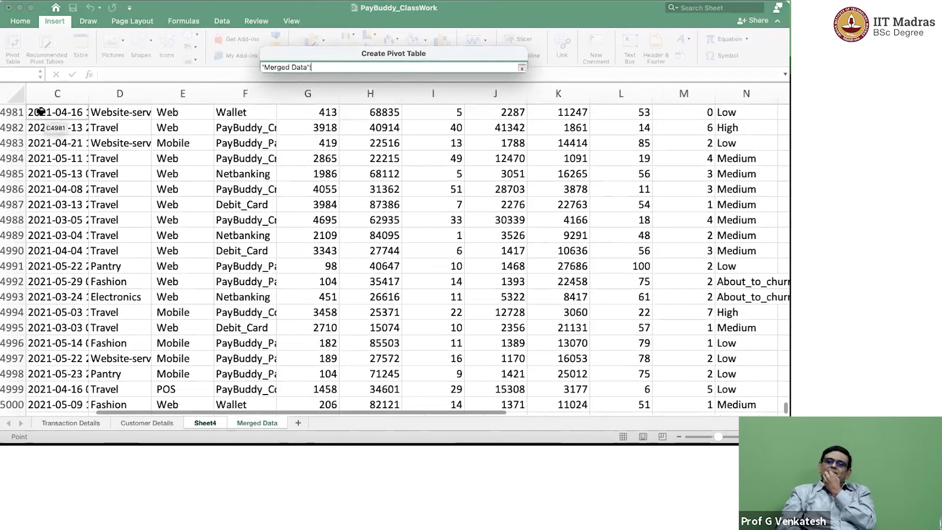
scroll(45, 118, "up", 8)
left_click(45, 125)
key("ctrl+Up")
key("ctrl+shift+Right")
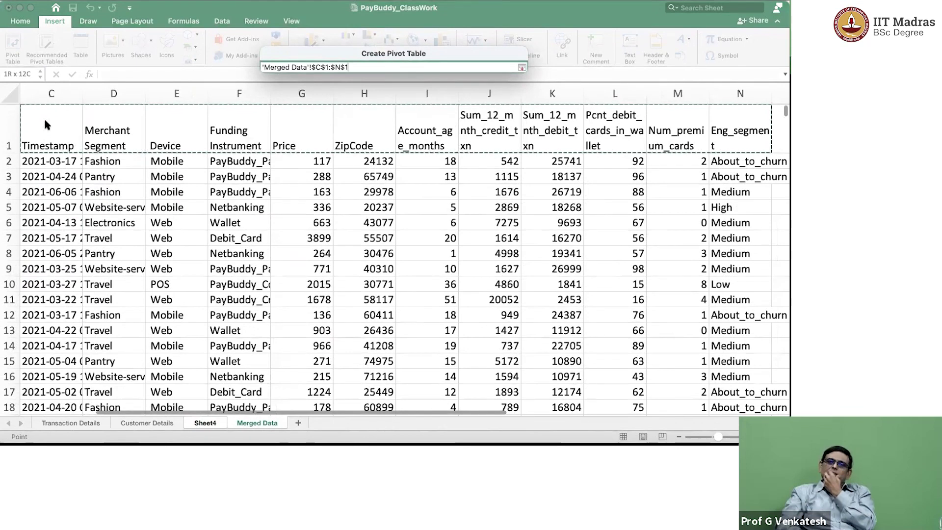
key("ctrl+shift+Down")
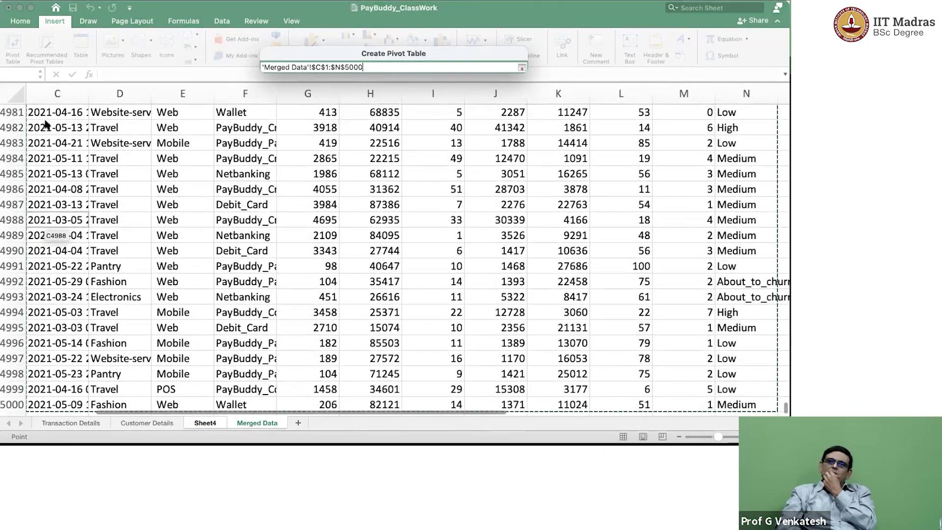
key("Return")
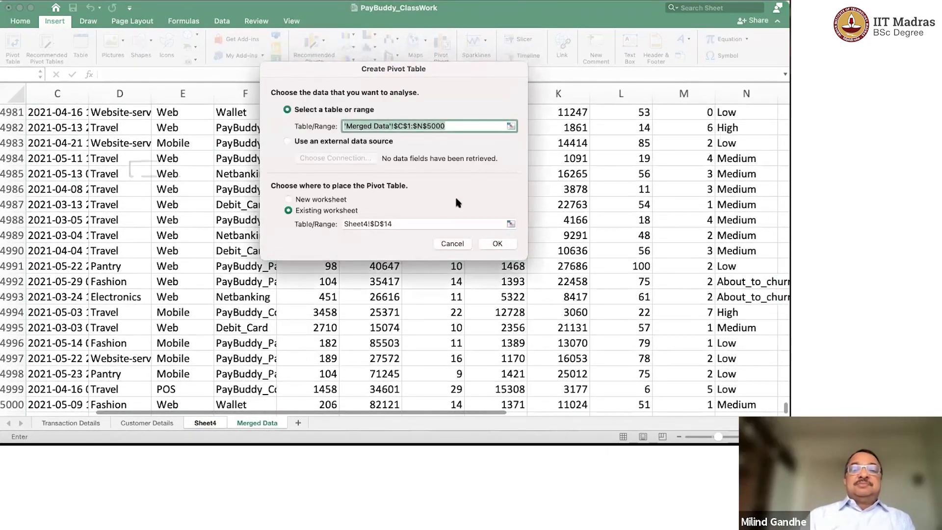
- Create the pivot at Sheet4 D14 and put Merchant Segment in its Rows
left_click(498, 244)
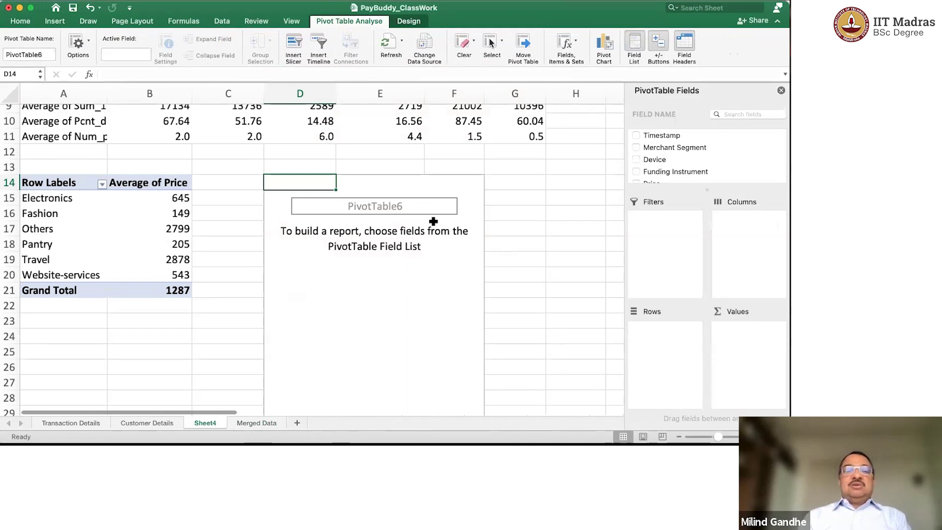
scroll(647, 159, "down", 2)
scroll(649, 163, "down", 1)
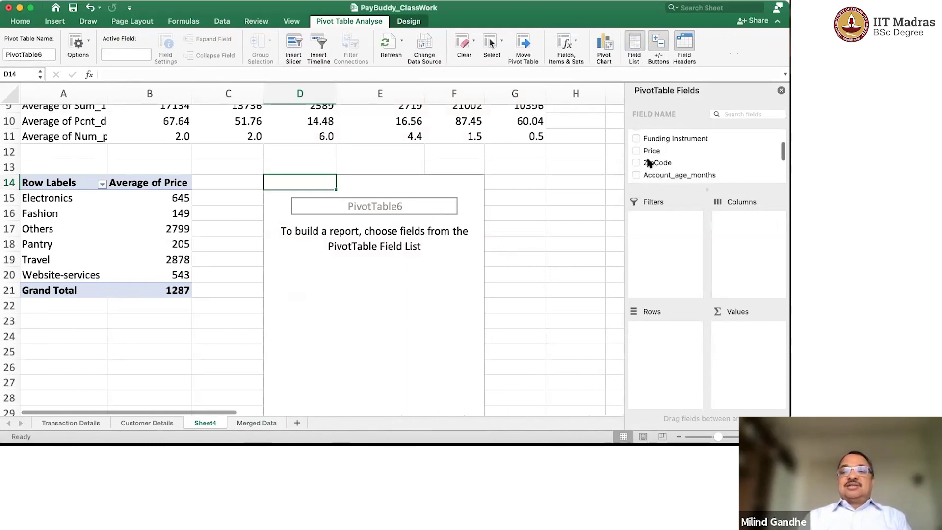
scroll(648, 162, "up", 3)
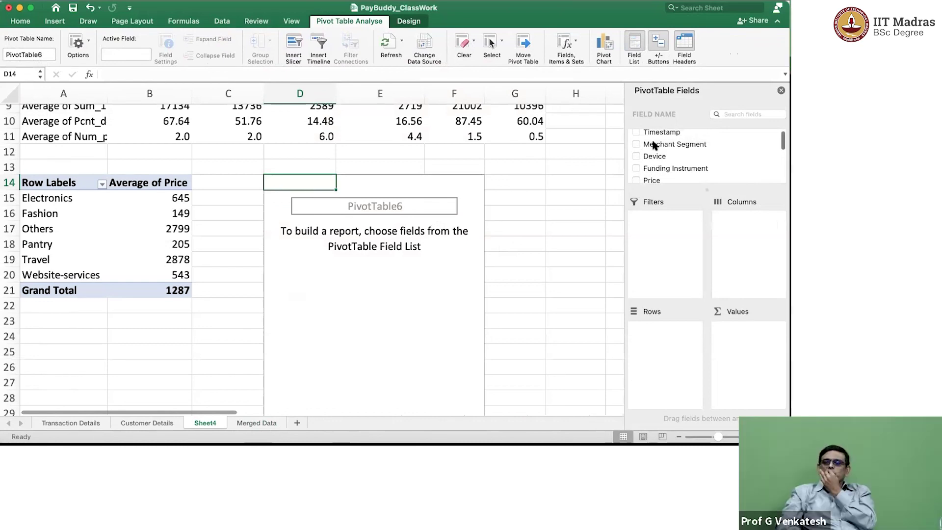
left_click(653, 144)
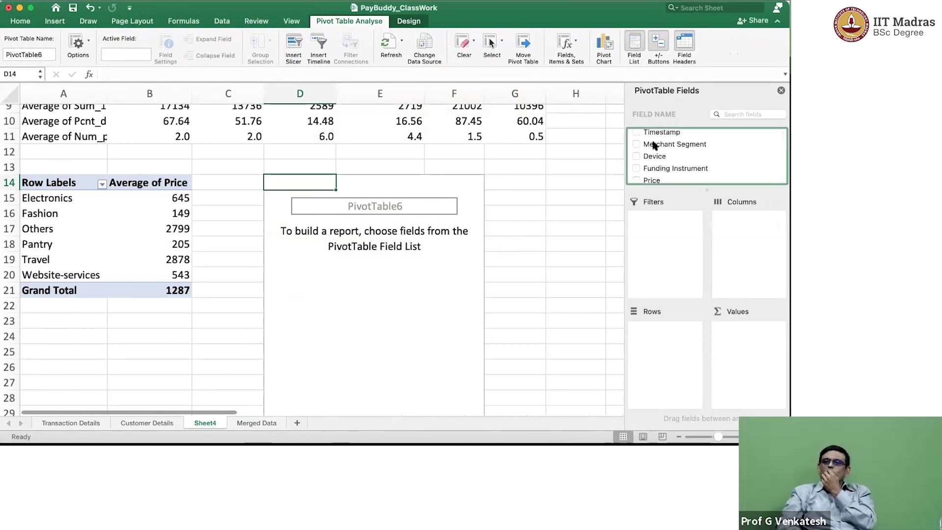
left_click_drag(654, 145, 671, 340)
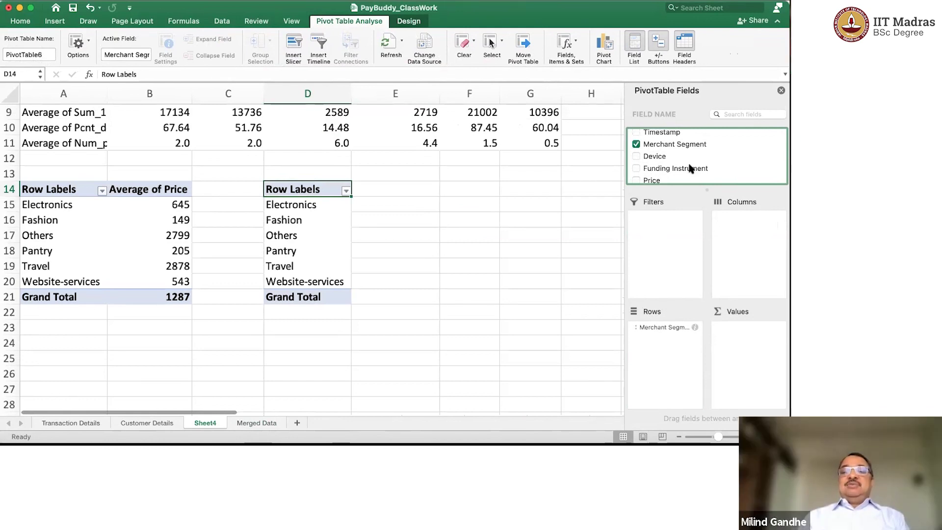
- Add Funding Instrument to the pivot's Columns area
left_click_drag(690, 169, 749, 243)
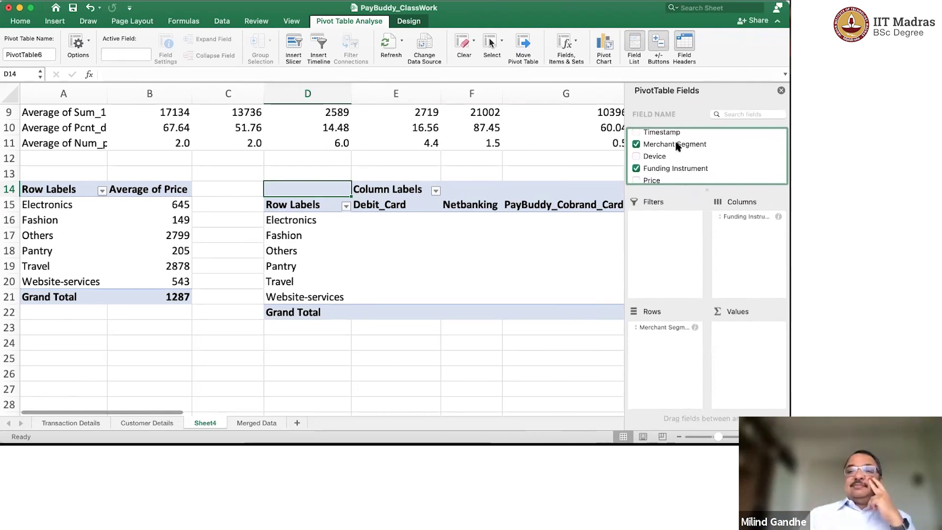
scroll(675, 146, "up", 1)
scroll(676, 146, "down", 1)
scroll(667, 138, "up", 1)
scroll(666, 142, "down", 4)
scroll(666, 142, "up", 3)
scroll(666, 142, "down", 4)
scroll(666, 142, "up", 5)
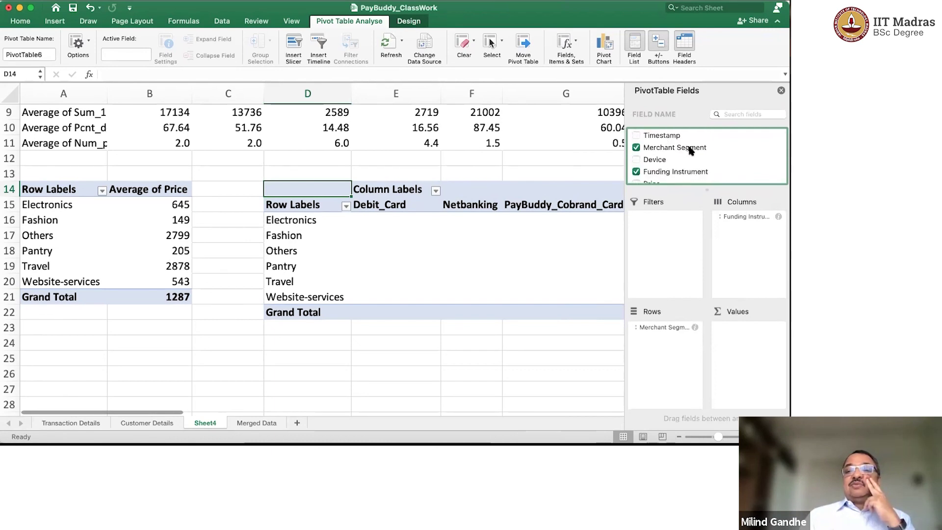
scroll(690, 150, "down", 4)
scroll(690, 151, "down", 3)
scroll(690, 151, "up", 8)
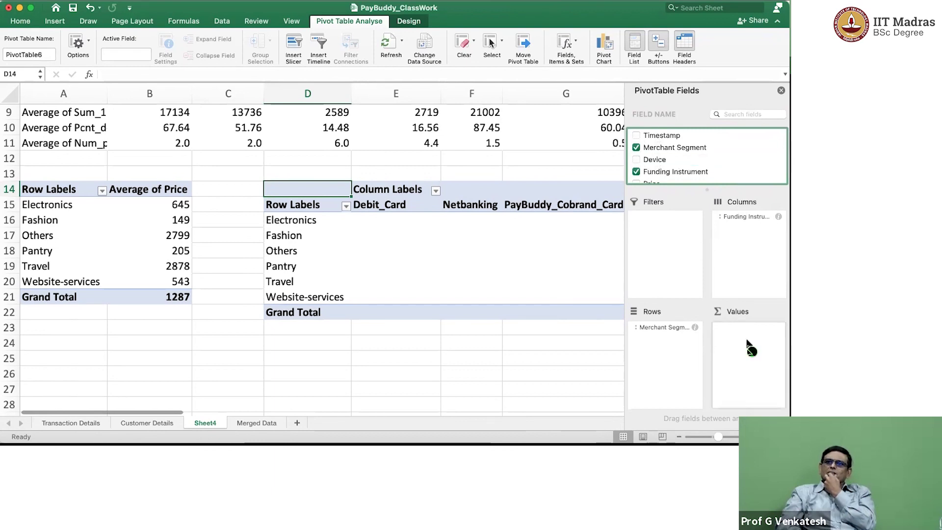
- Add Timestamp as the pivot values and keep it summarised as Count
left_click_drag(747, 346, 746, 347)
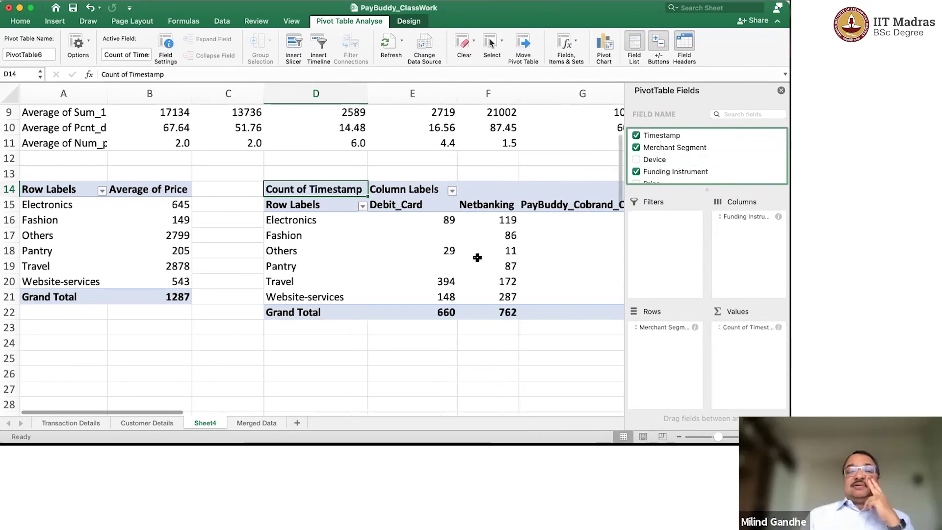
left_click(756, 328)
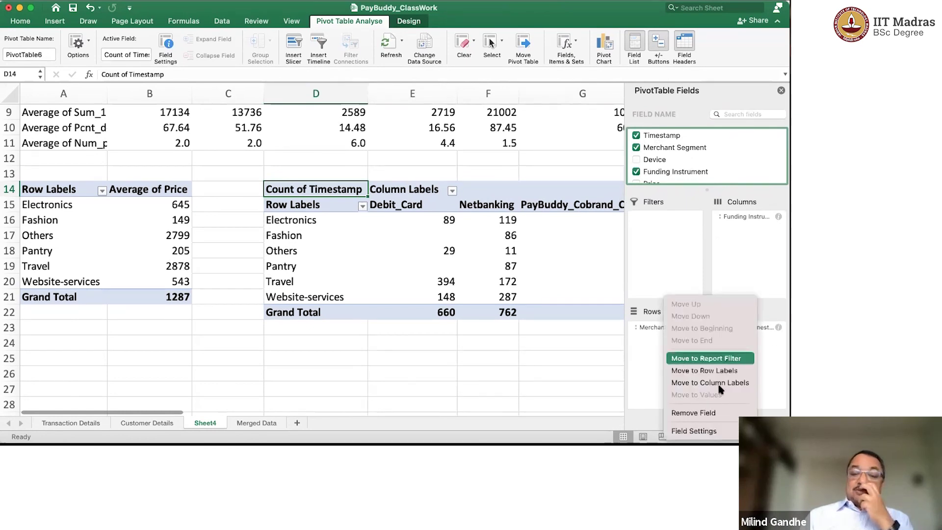
left_click(710, 432)
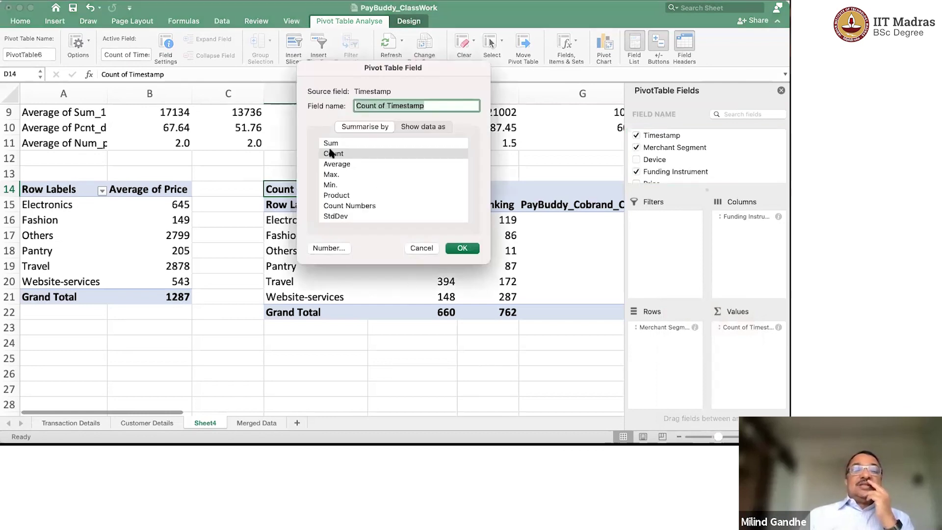
left_click(462, 248)
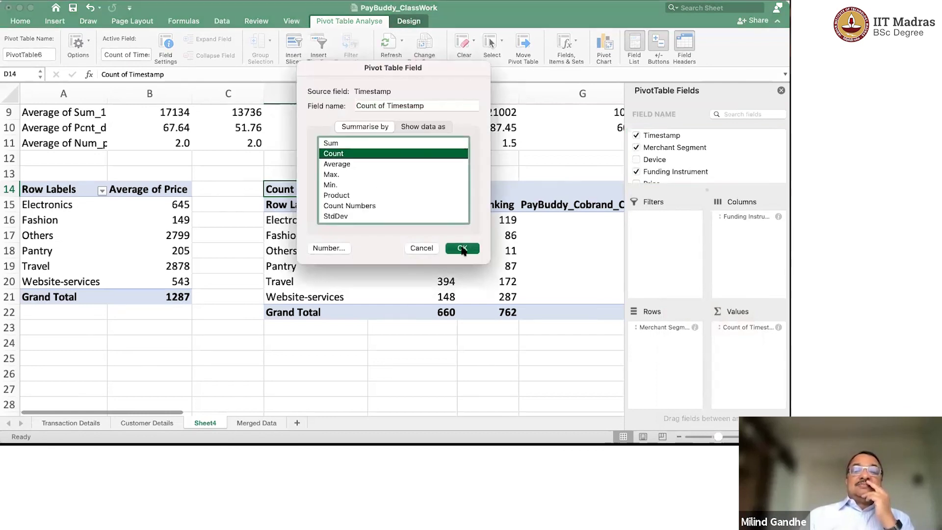
- Select the Electronics Debit_Card count of 89 and narrow column E
left_click(411, 234)
left_click(429, 219)
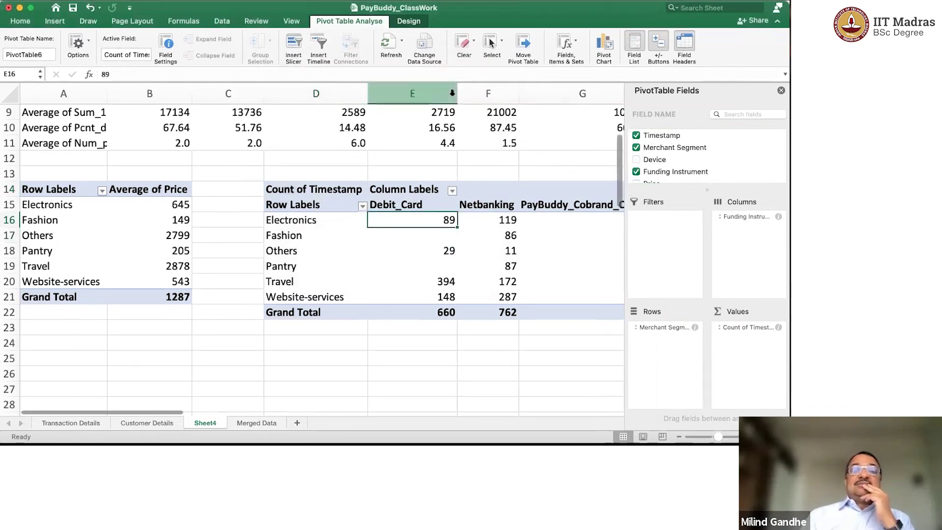
left_click_drag(454, 92, 432, 92)
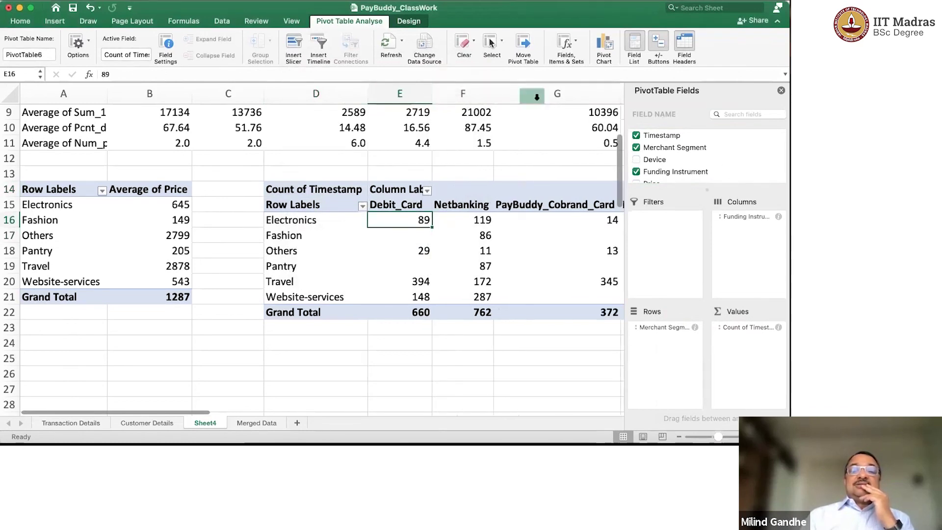
left_click(781, 90)
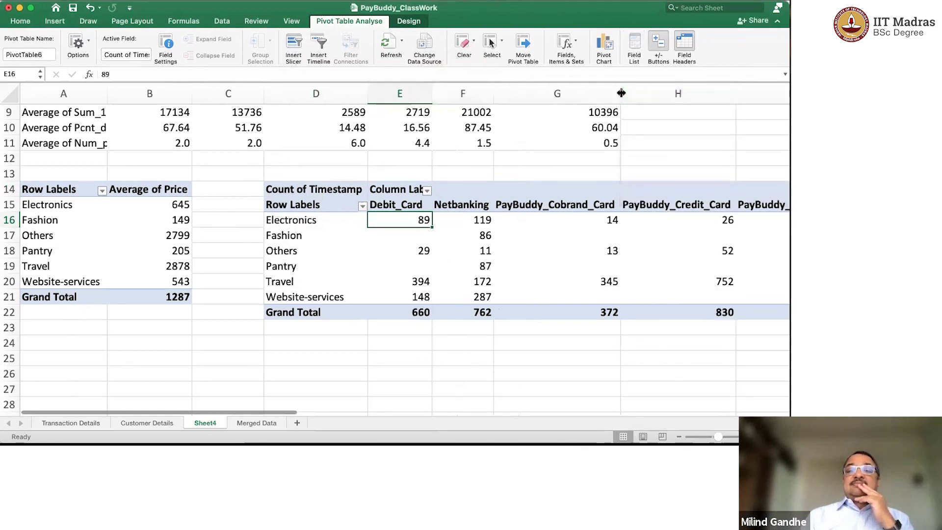
left_click_drag(621, 93, 556, 95)
left_click_drag(671, 93, 612, 94)
left_click_drag(719, 92, 668, 93)
left_click(439, 235)
key("Left")
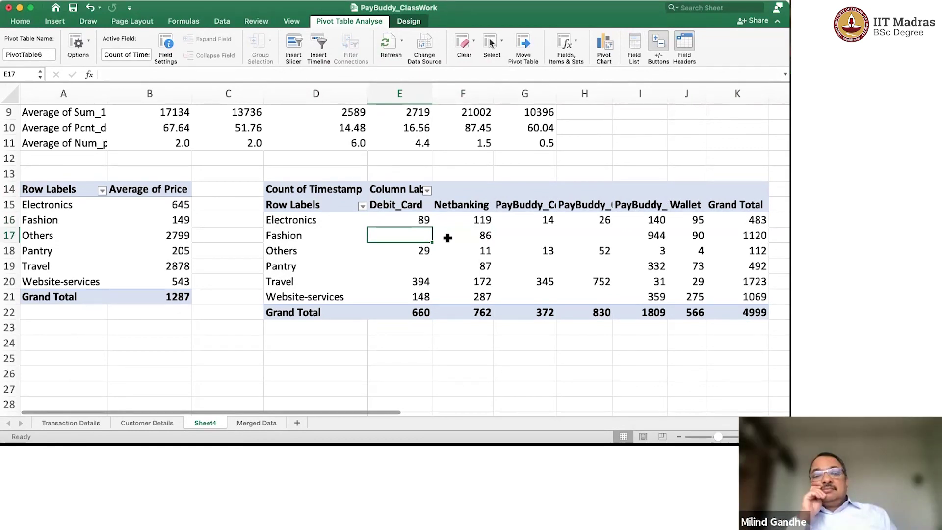
left_click(417, 313)
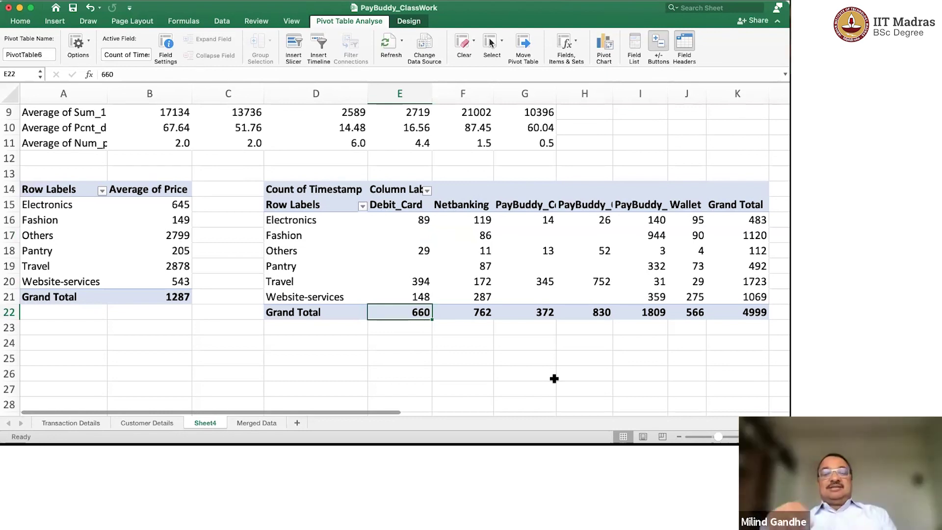
key("Up")
key("Up")
key("Up")
key("Up")
key("Up")
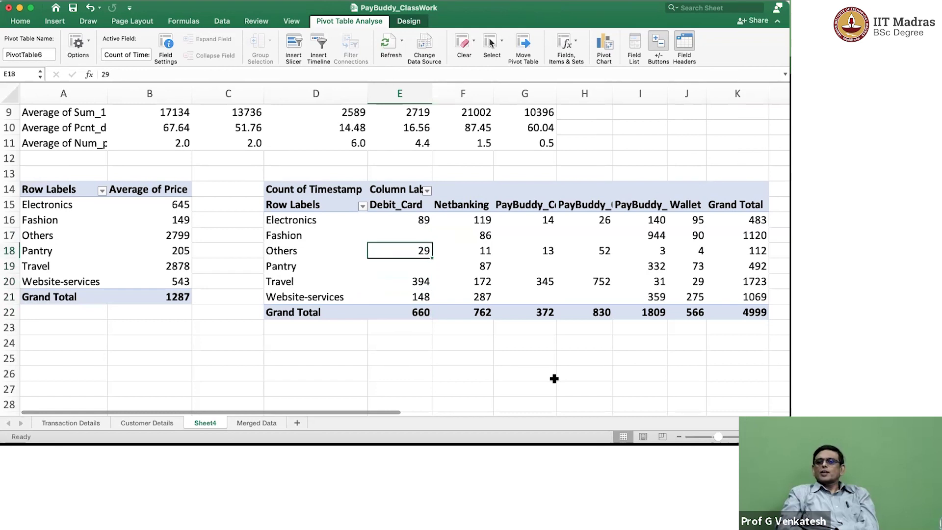
key("Up")
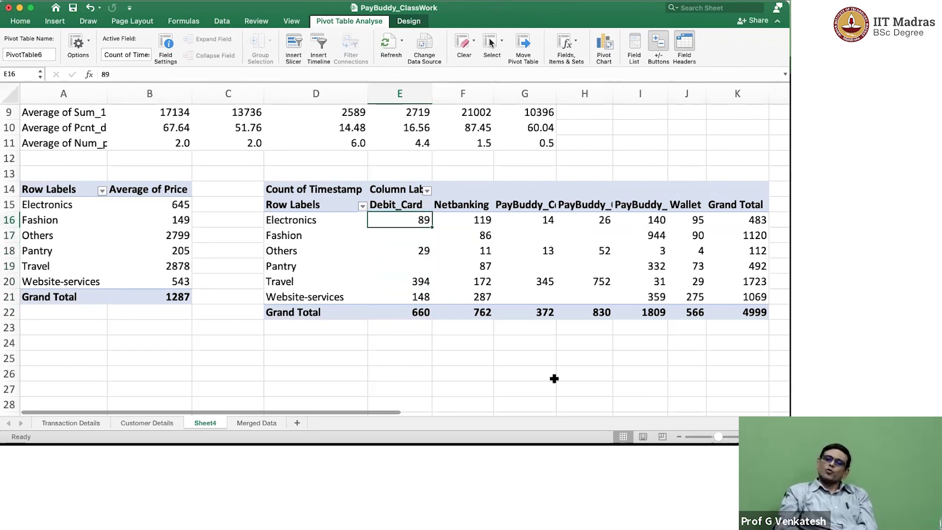
key("Right")
key("Right")
key("Right")
key("Right")
key("Right")
key("Right")
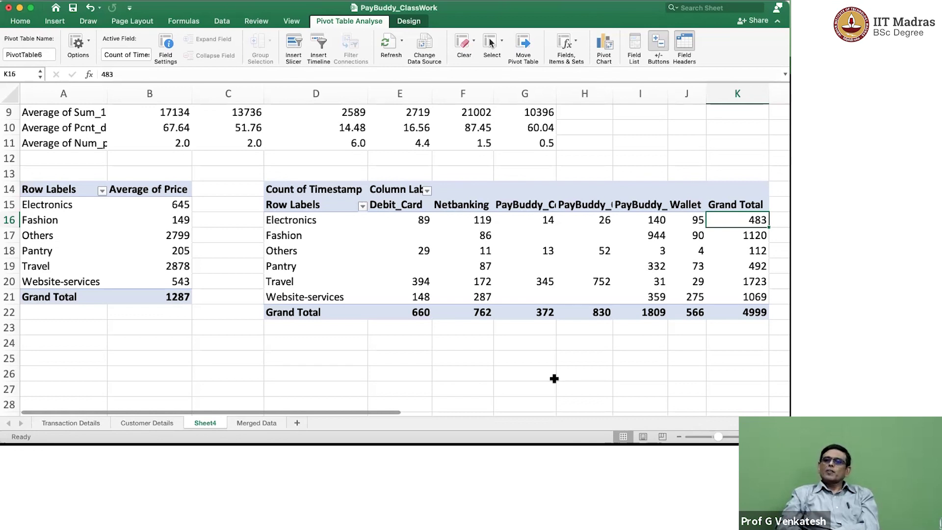
key("Left")
key("Left")
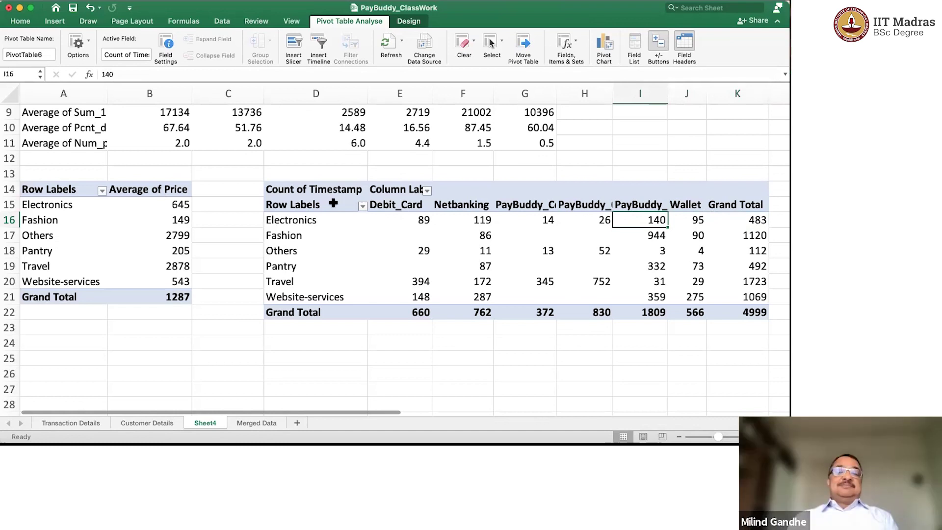
left_click(394, 204)
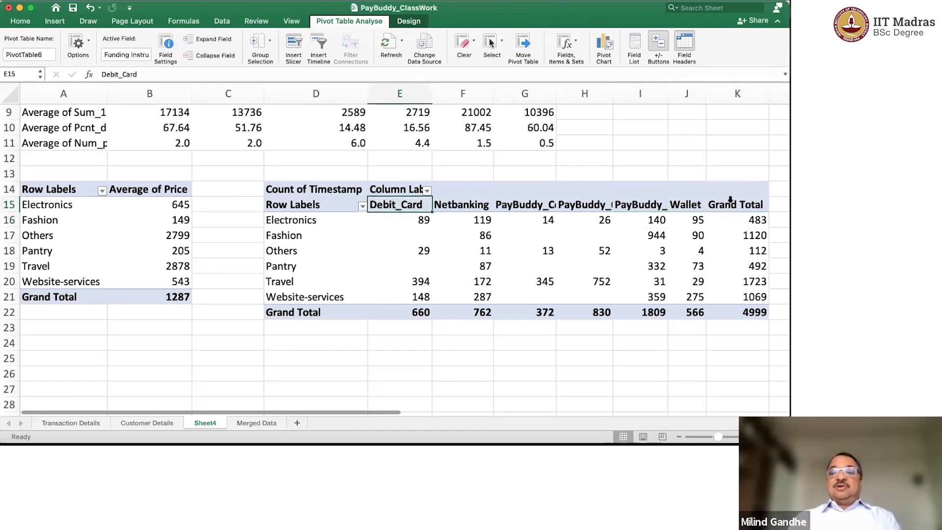
- Wrap the funding-instrument headers in E15:J15 and align them to the top
left_click(692, 204, "shift")
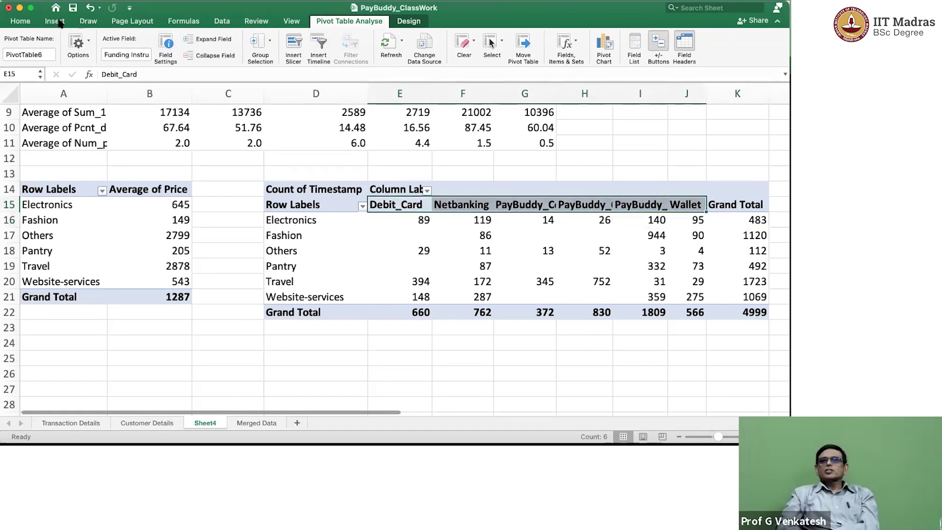
left_click(21, 22)
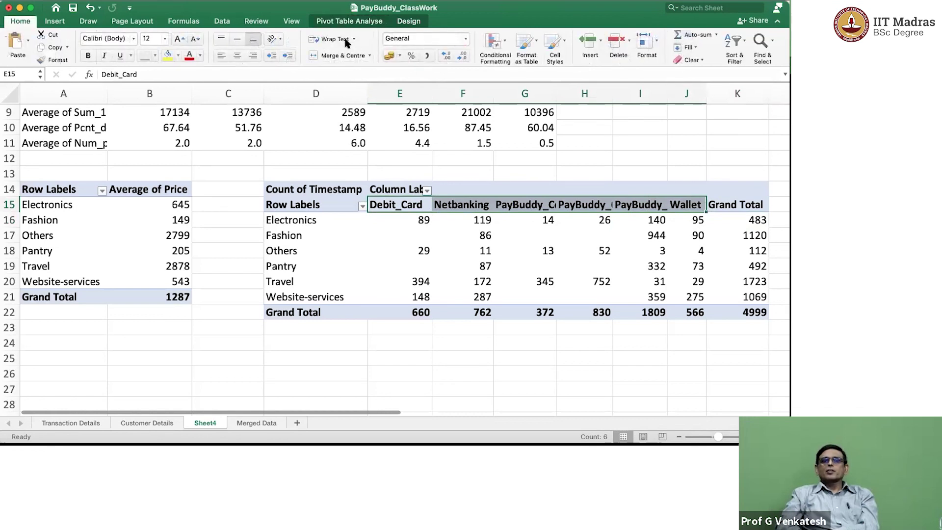
left_click(343, 40)
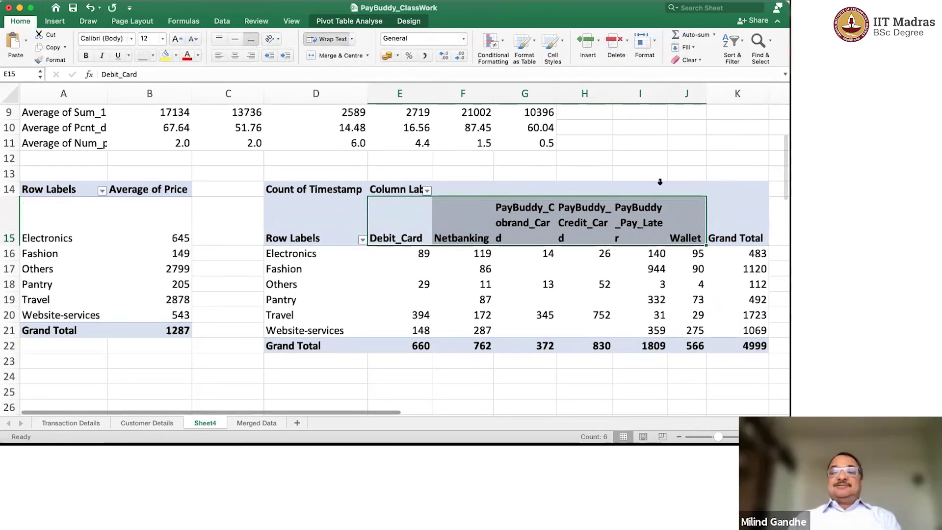
left_click(219, 39)
left_click(602, 249)
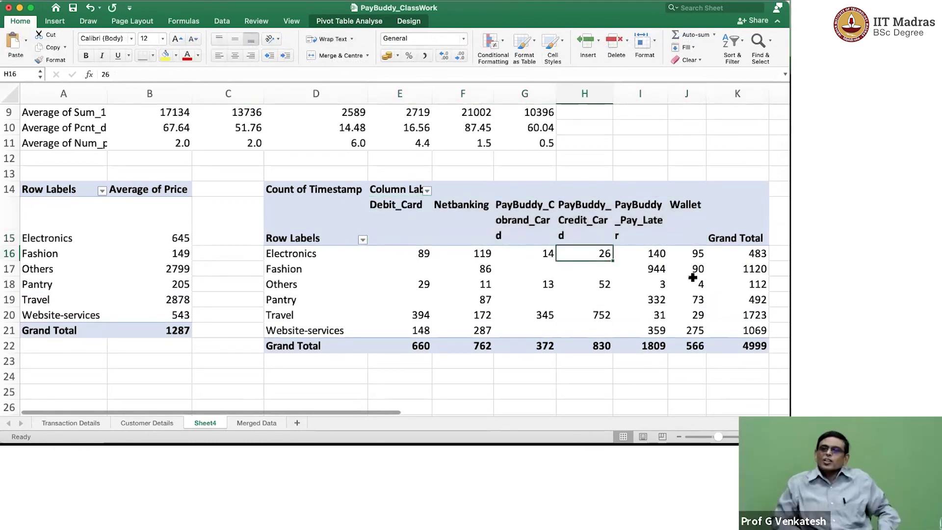
left_click(654, 267)
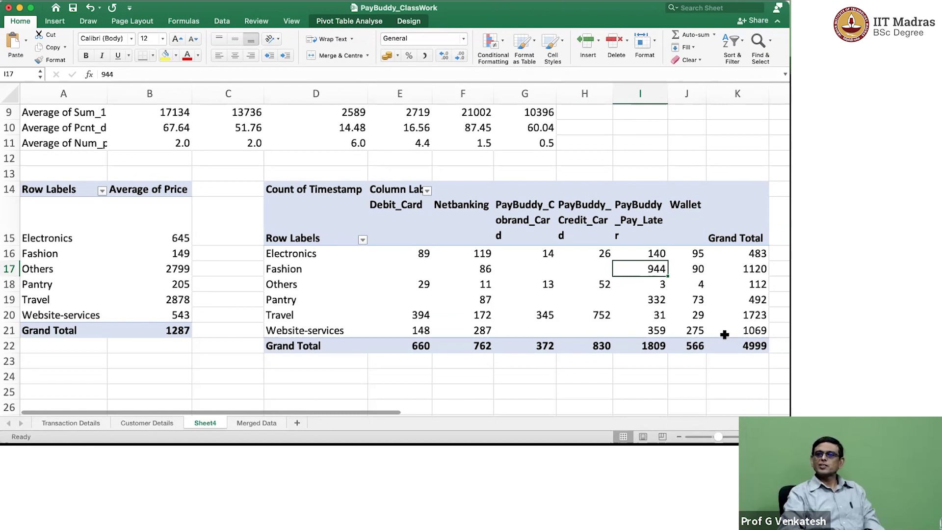
- Move through the pivot to the Travel row's Debit_Card count
key("Down")
key("Down")
key("Down")
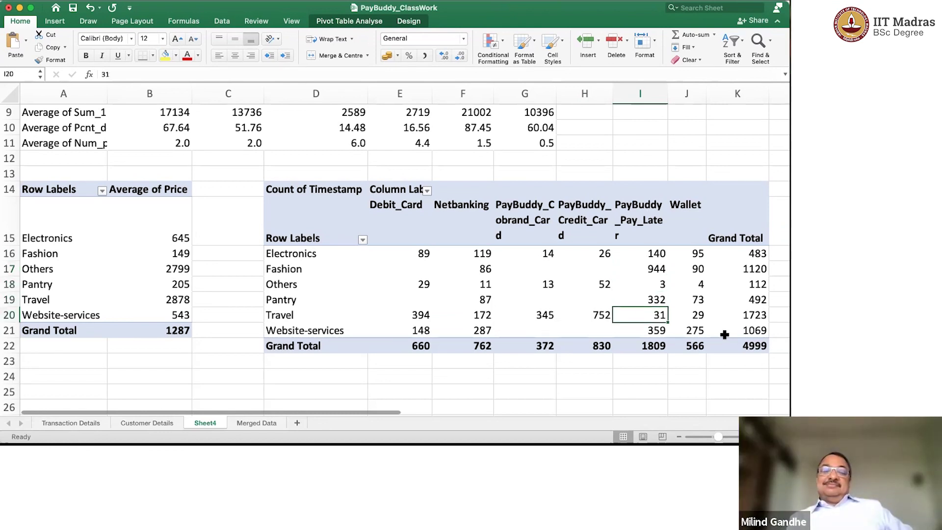
key("Left")
key("Left")
key("Left")
key("Left")
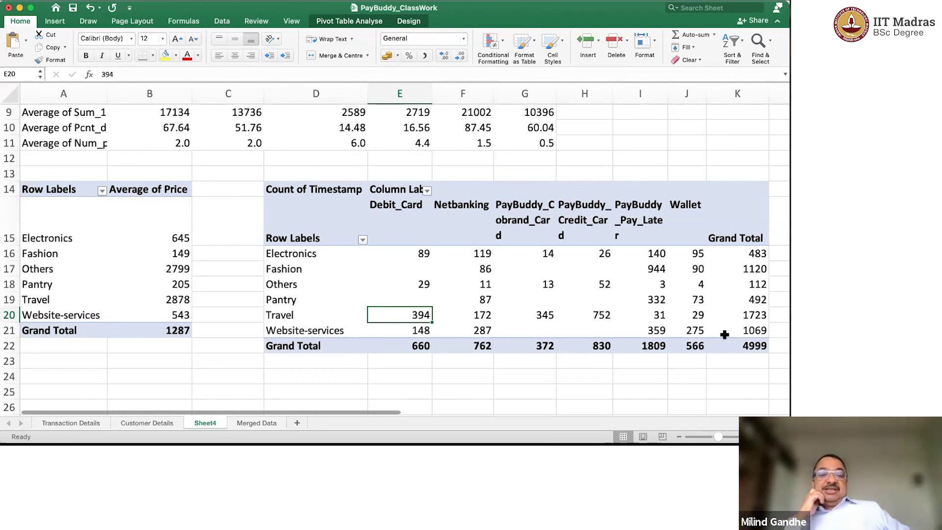
scroll(724, 334, "down", 1)
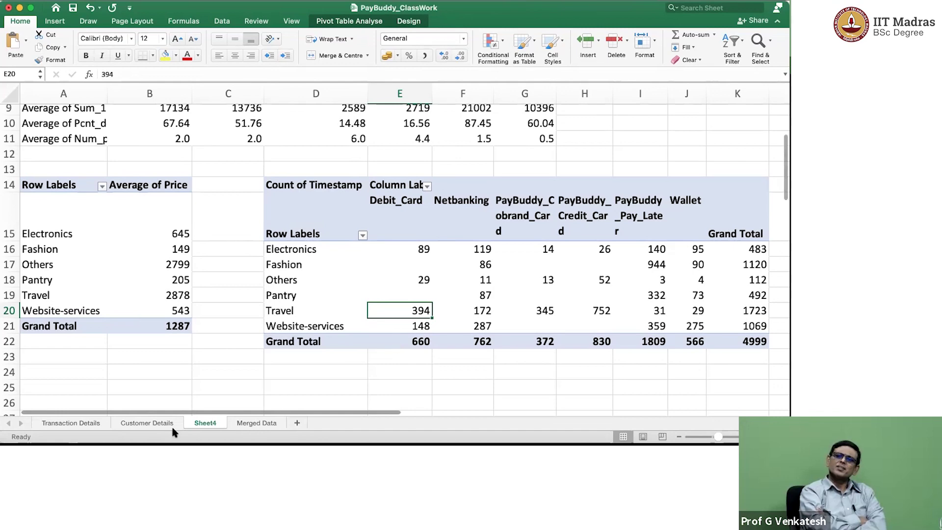
- On the Merged Data sheet, inspect the Eng_segment VLOOKUP formulas
left_click(256, 422)
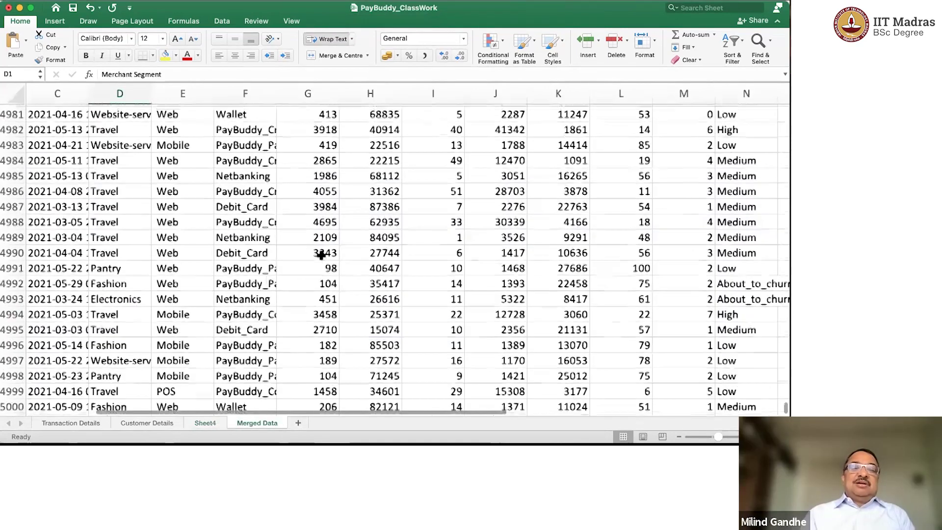
scroll(322, 258, "right", 3)
scroll(320, 255, "up", 3)
scroll(320, 255, "right", 3)
scroll(319, 255, "up", 1)
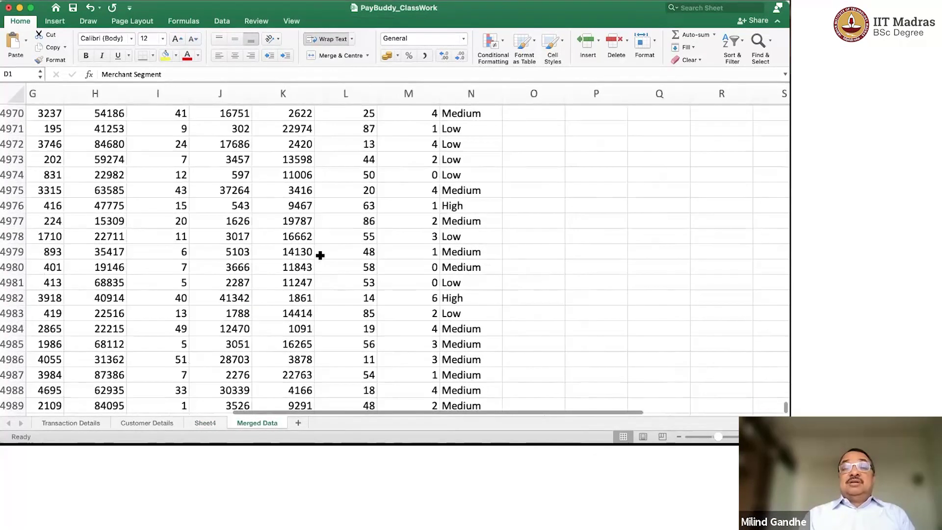
scroll(320, 255, "up", 2)
scroll(320, 255, "up", 20)
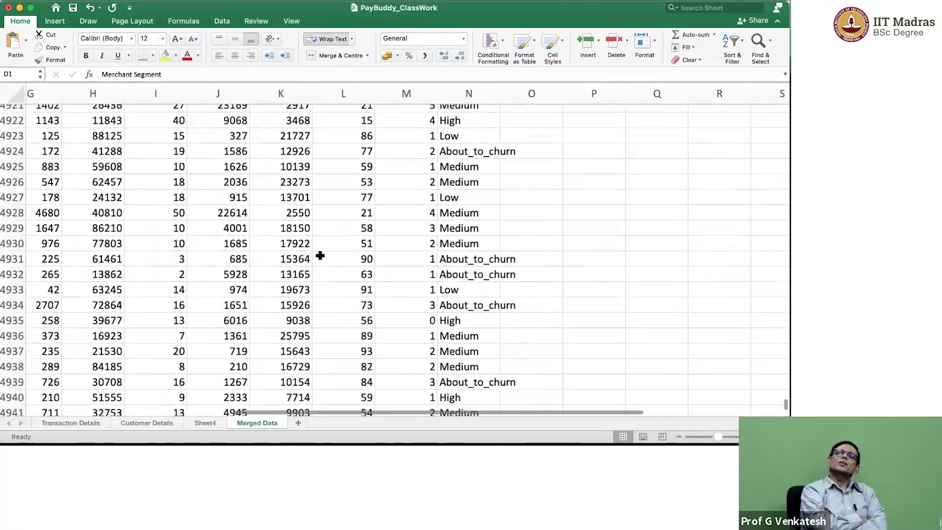
scroll(320, 255, "up", 20)
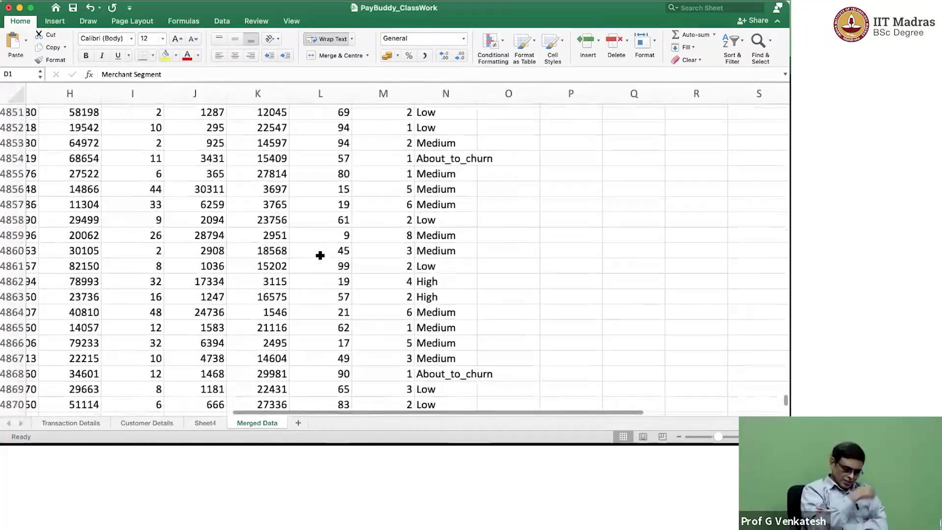
scroll(320, 255, "up", 18)
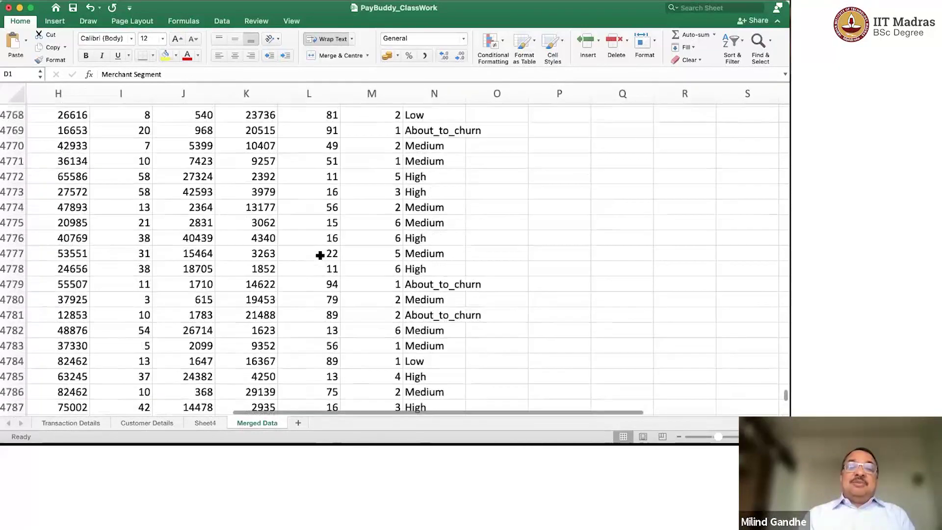
scroll(320, 256, "up", 20)
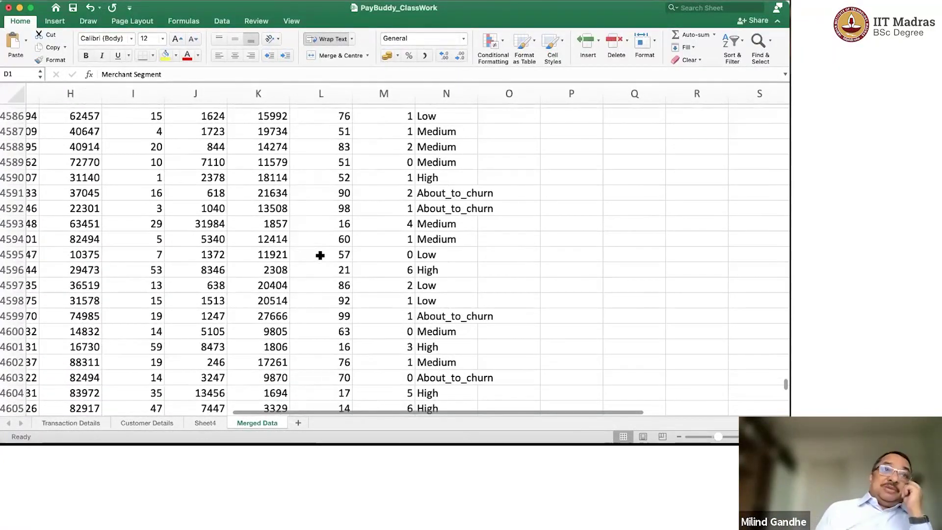
scroll(320, 255, "up", 20)
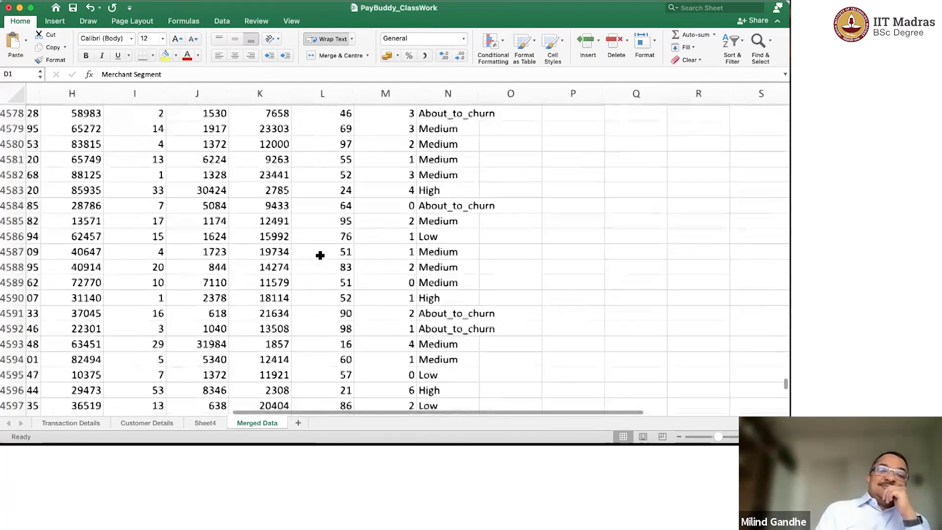
scroll(320, 255, "up", 20)
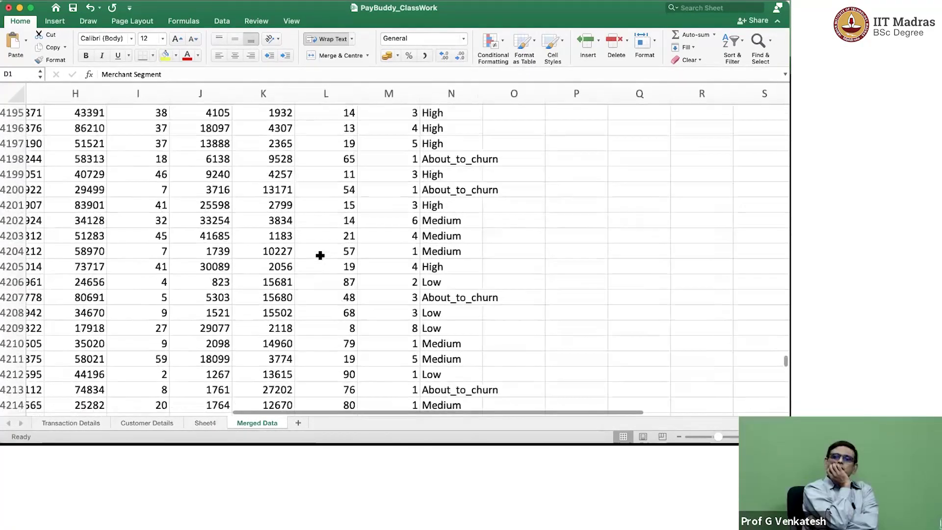
scroll(319, 256, "up", 20)
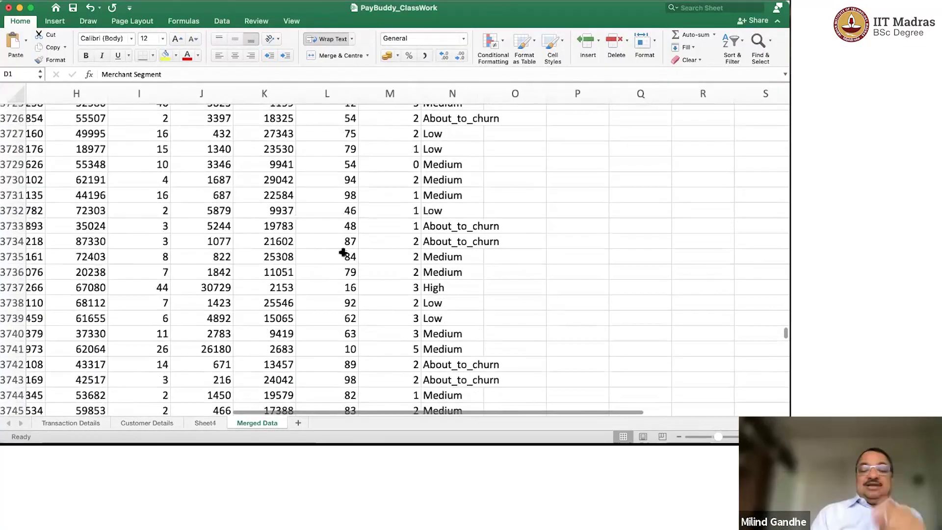
left_click(473, 230)
key("ctrl+Up")
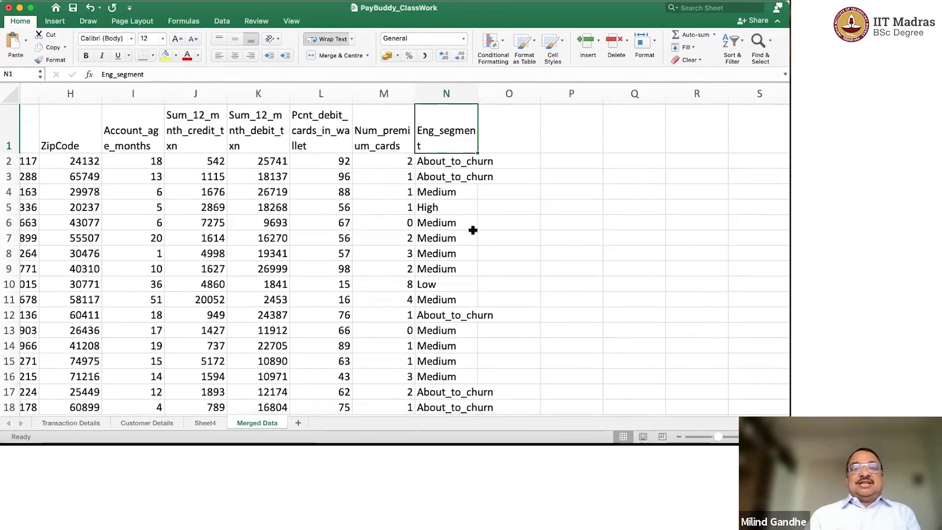
key("Down")
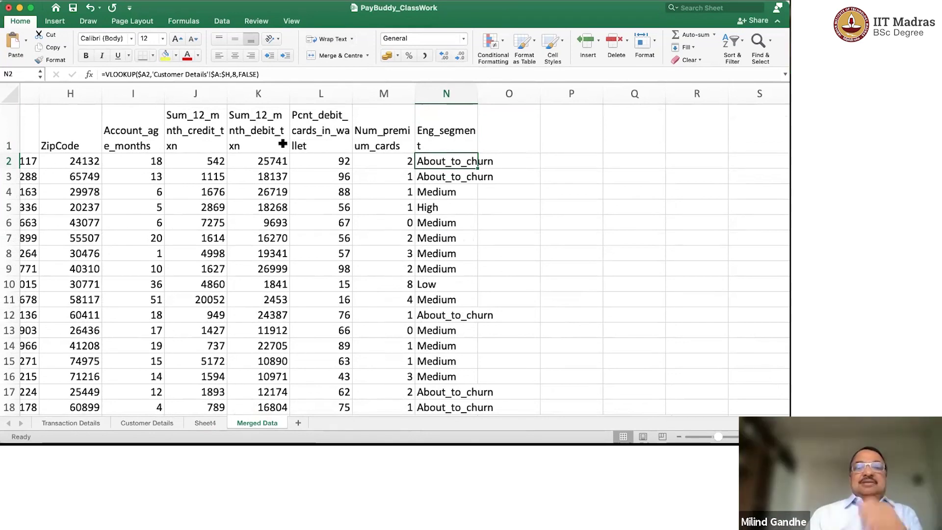
- Select the whole data range from A1 to N5000
key("ctrl+Left")
key("ctrl+Up")
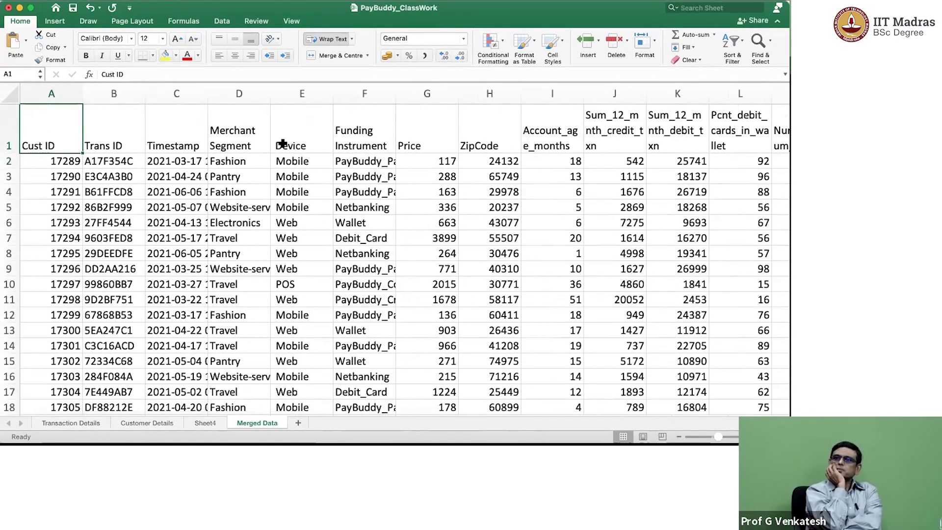
key("ctrl+shift+Right")
key("ctrl+shift+Down")
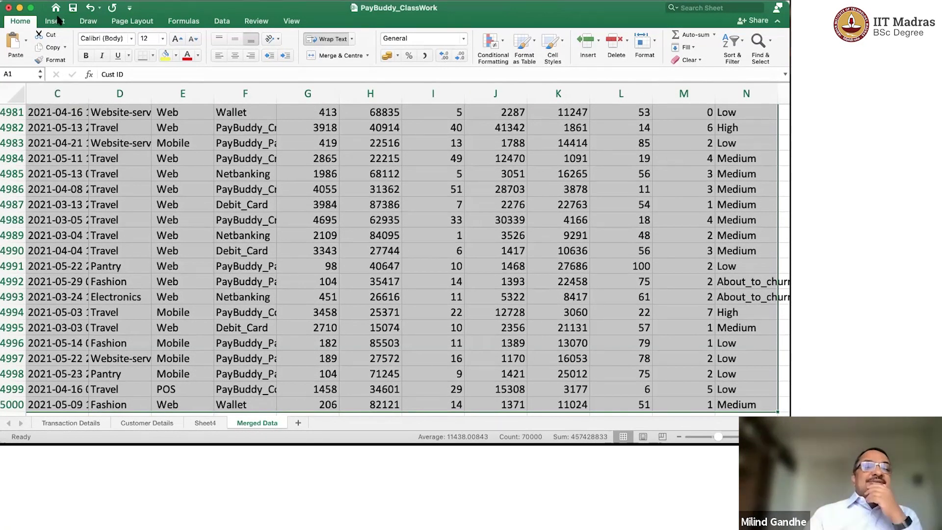
- Create a pivot table from the selected data on a new sheet
left_click(57, 21)
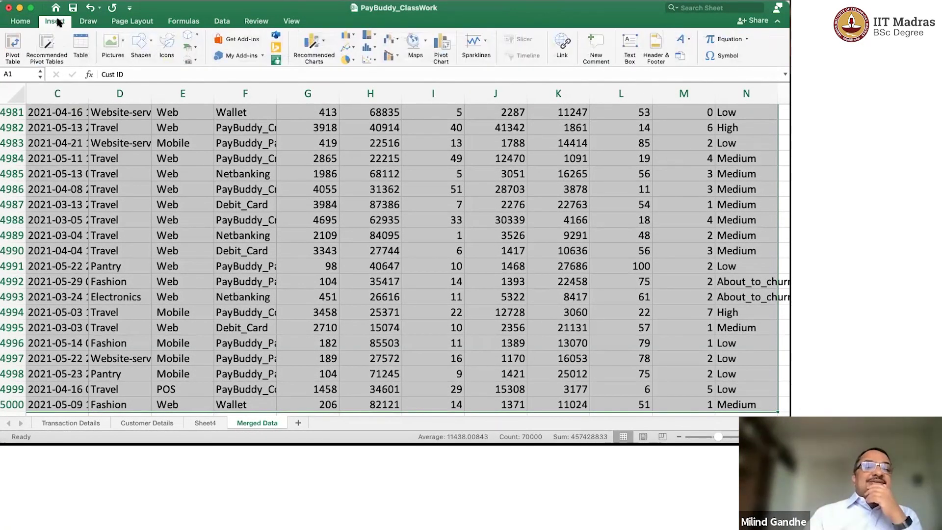
left_click(14, 49)
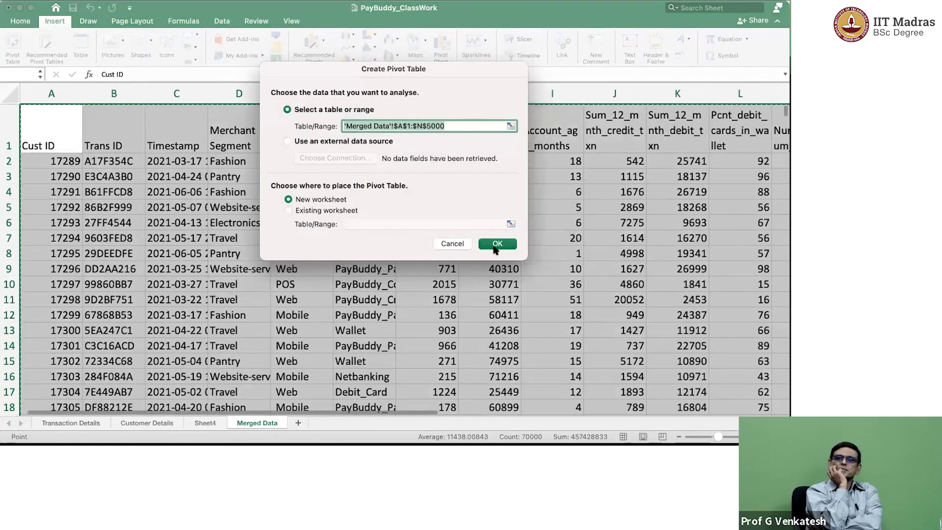
left_click(494, 248)
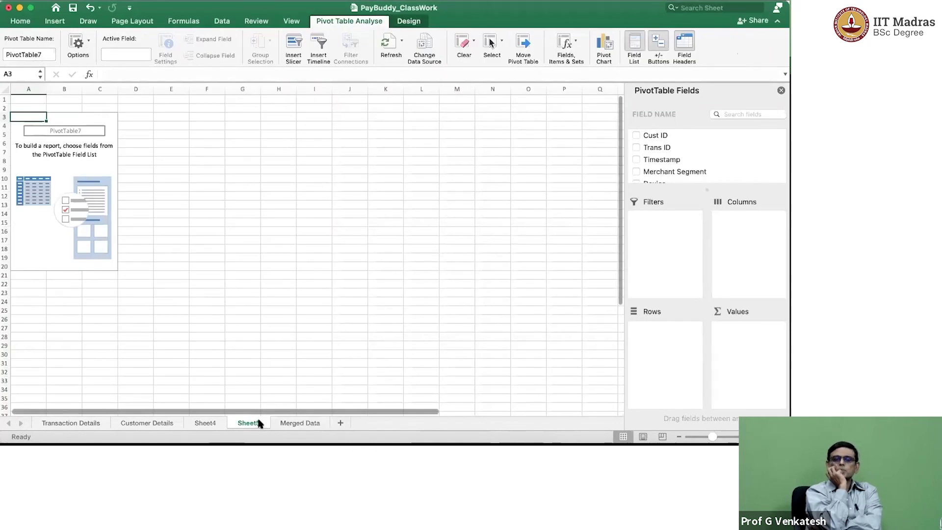
- Delete the new Sheet5 and its empty pivot table
right_click(254, 423)
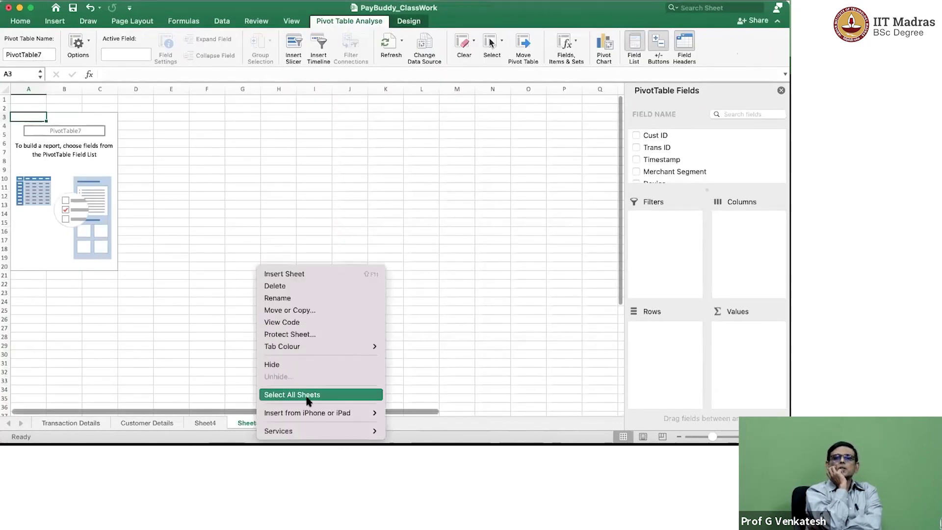
left_click(294, 287)
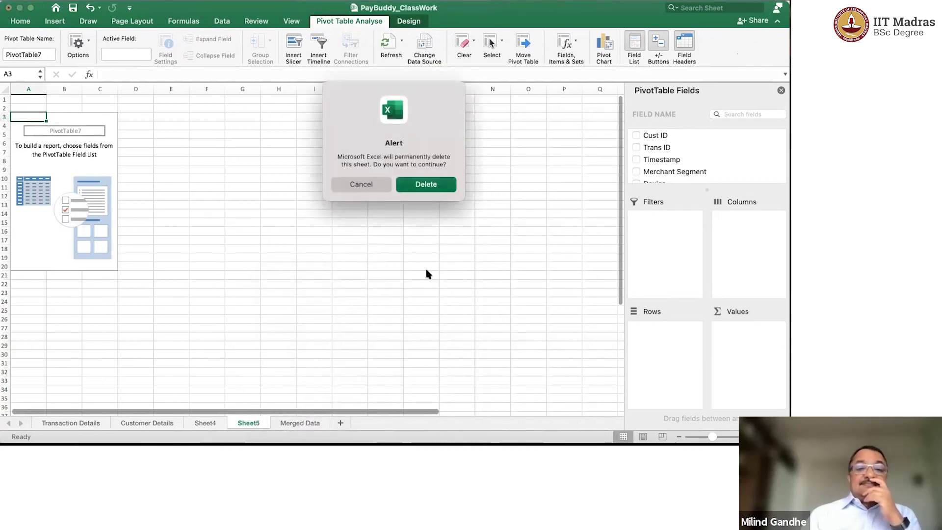
key("Return")
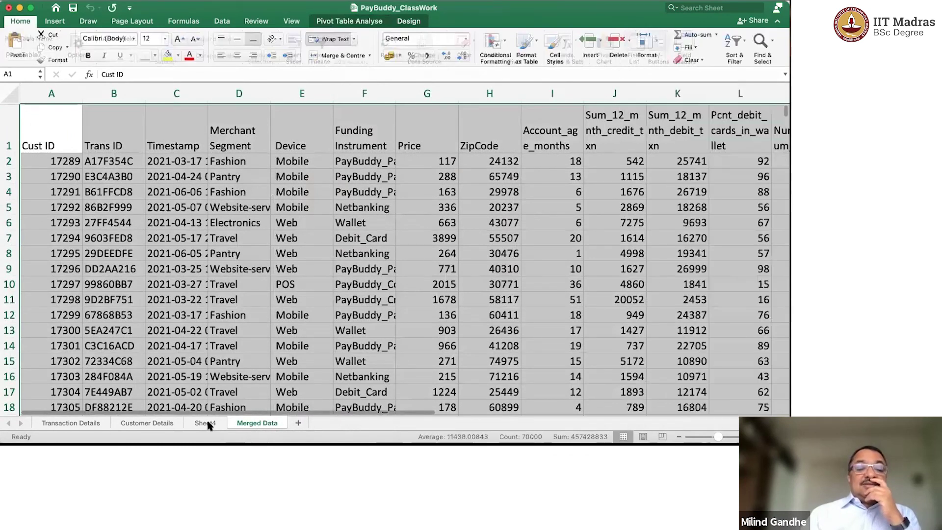
- On Sheet4, select cell D25 below the existing pivots
left_click(206, 424)
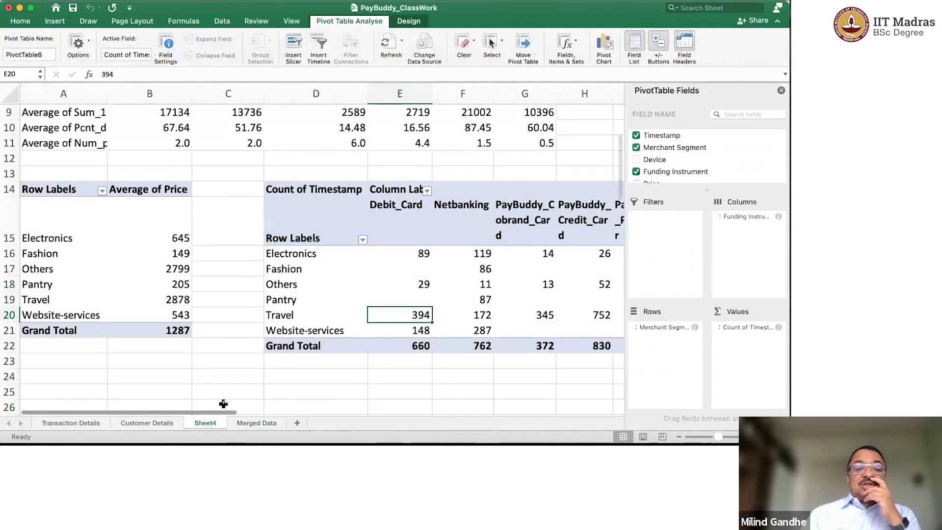
scroll(311, 342, "down", 5)
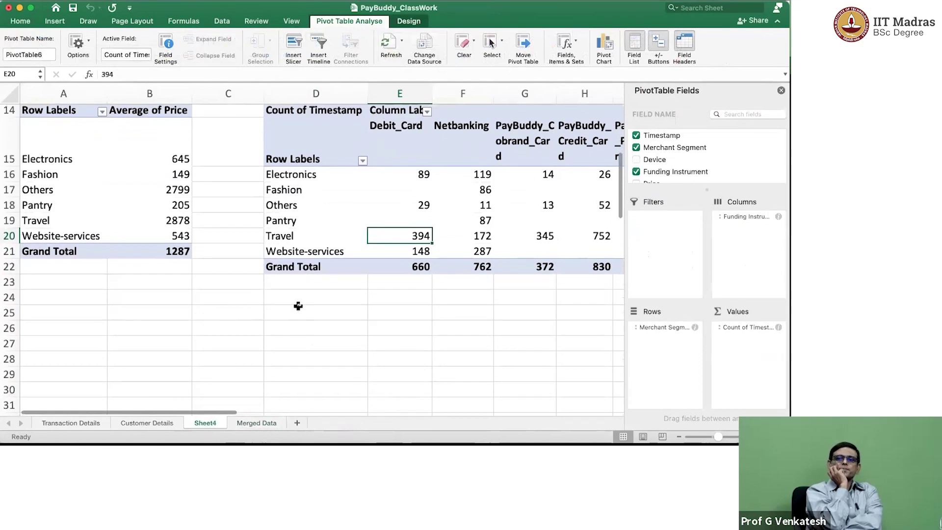
left_click(298, 309)
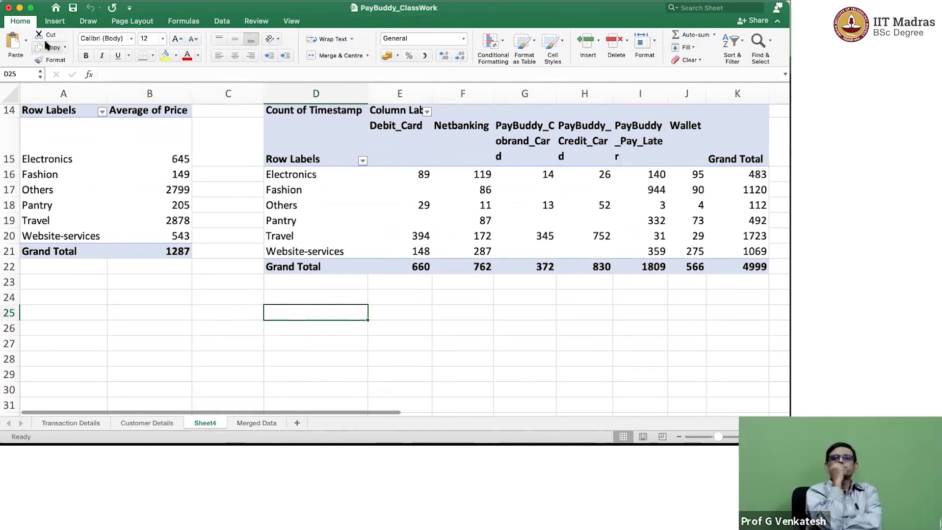
- Create a pivot at Sheet4!$D$25 sourced from 'Merged Data'!$A$1:$N$5000
left_click(55, 22)
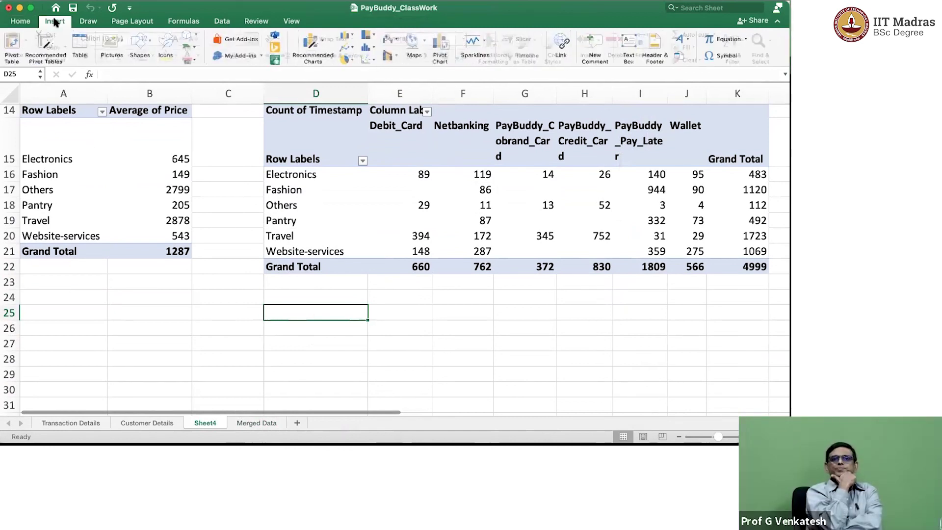
left_click(12, 45)
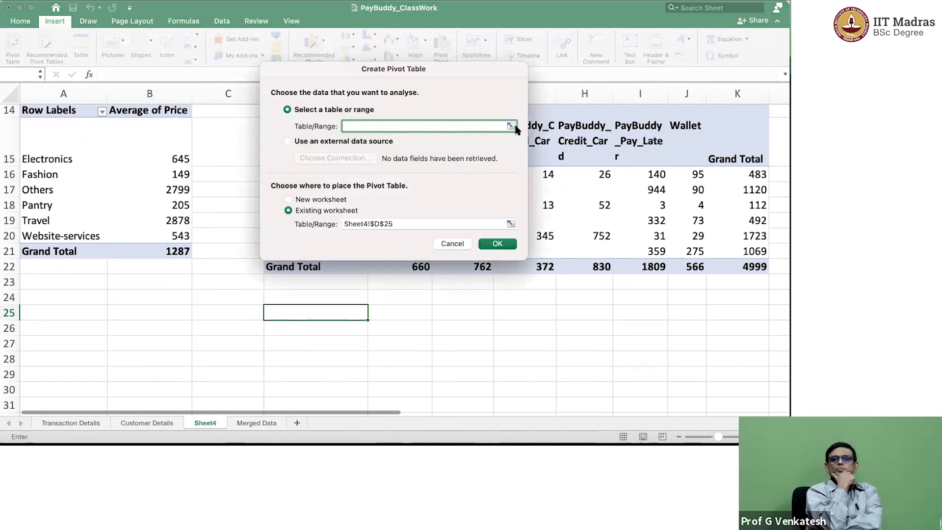
left_click(511, 125)
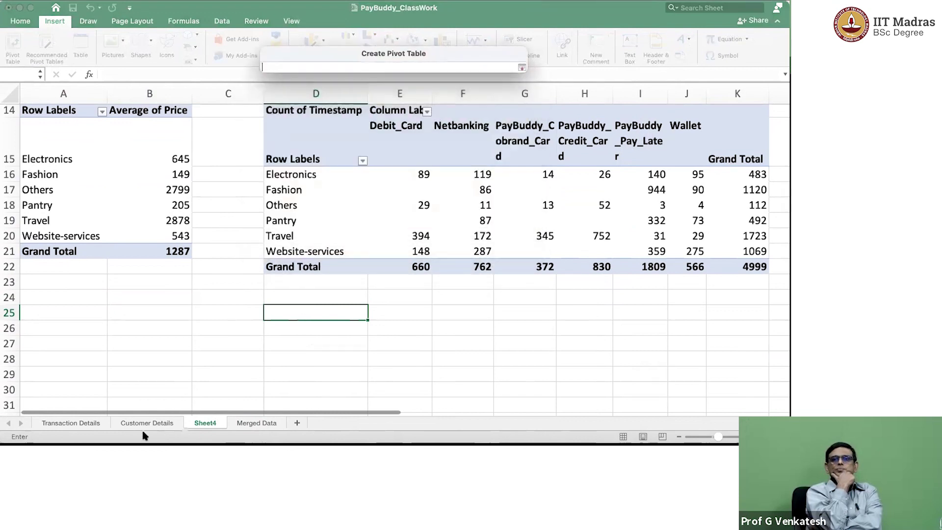
left_click(251, 424)
left_click(45, 124)
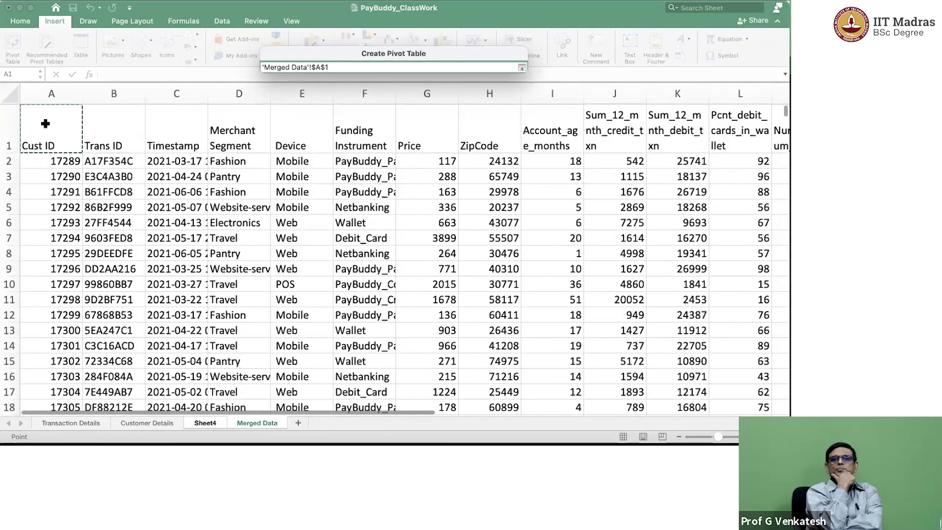
key("shift+super+Right")
key("shift+super+Down")
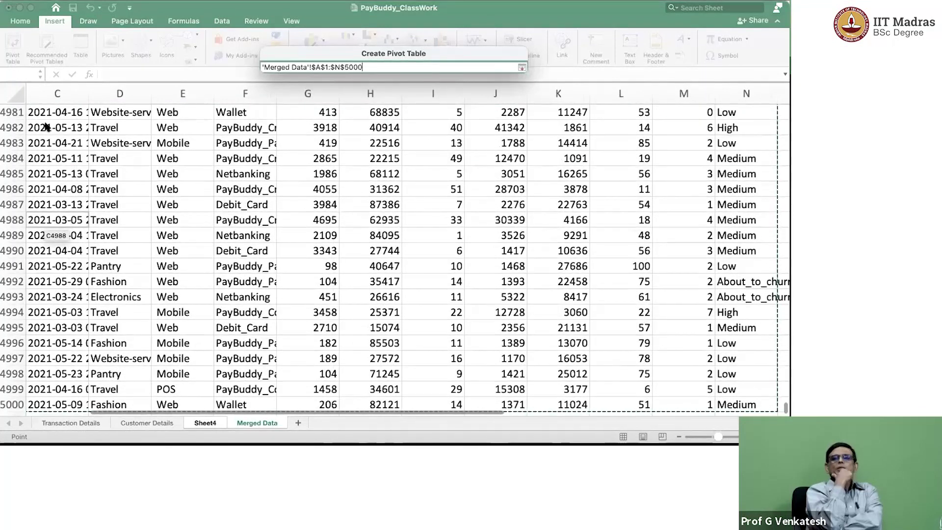
key("Return")
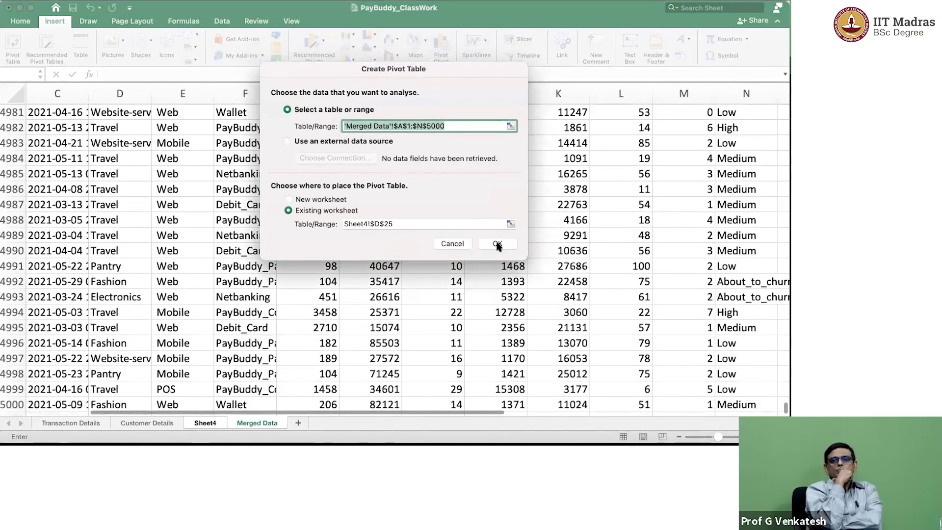
left_click(497, 244)
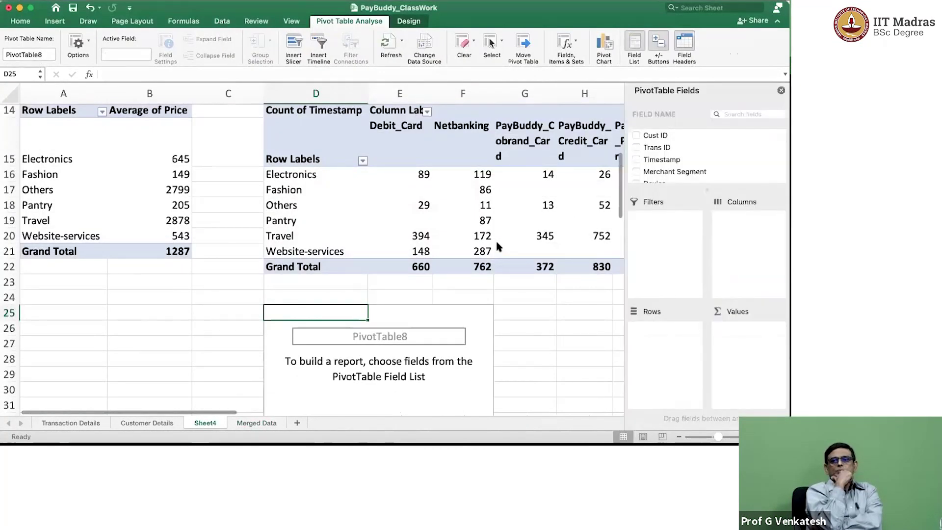
- Lay out Eng_segment as rows, Funding Instrument as columns, and Count of Trans ID as values
scroll(684, 162, "down", 5)
scroll(685, 164, "down", 2)
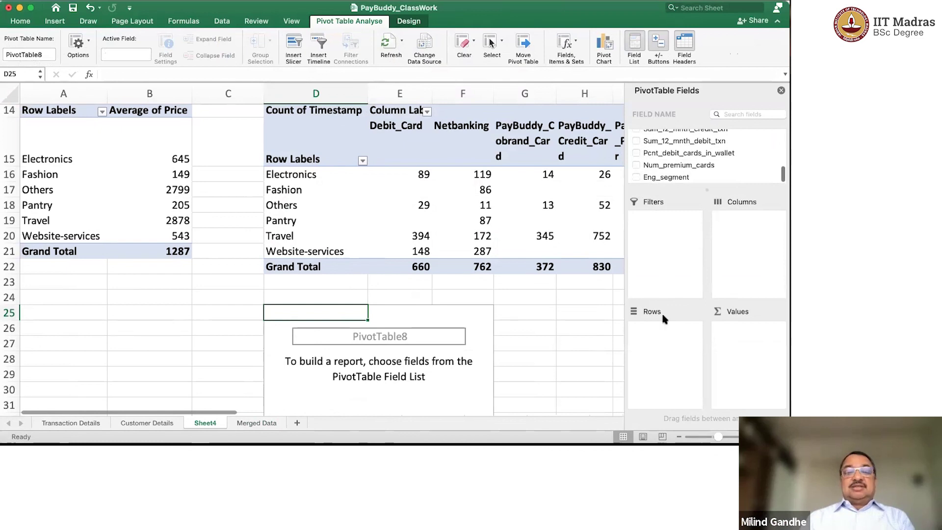
left_click_drag(662, 328, 661, 331)
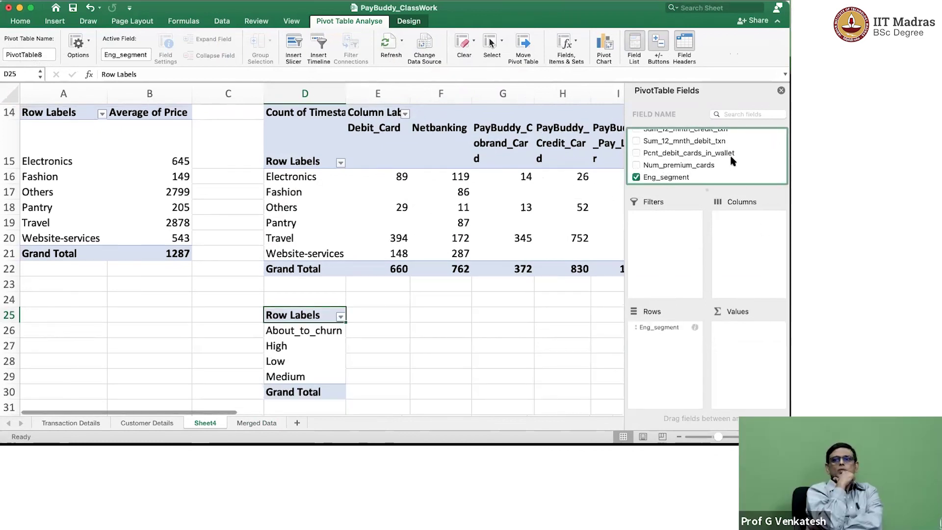
scroll(730, 157, "up", 5)
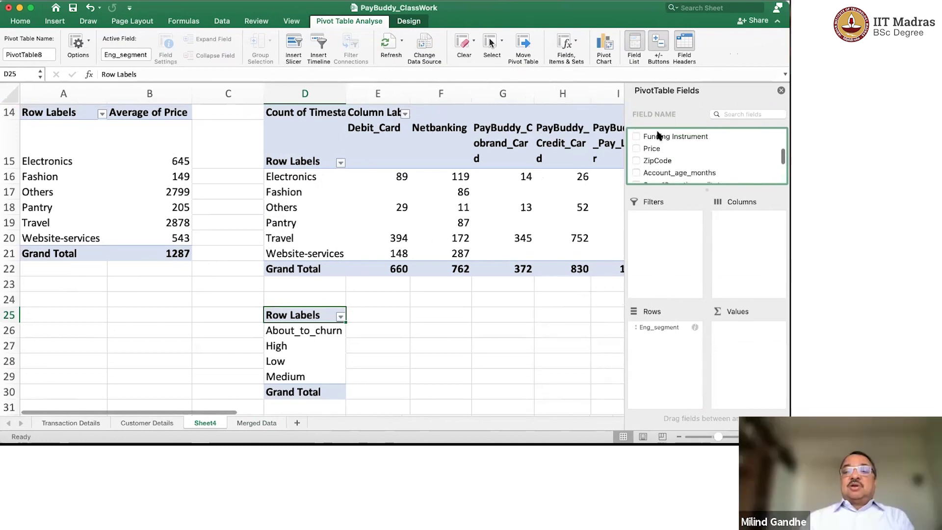
left_click_drag(659, 136, 750, 265)
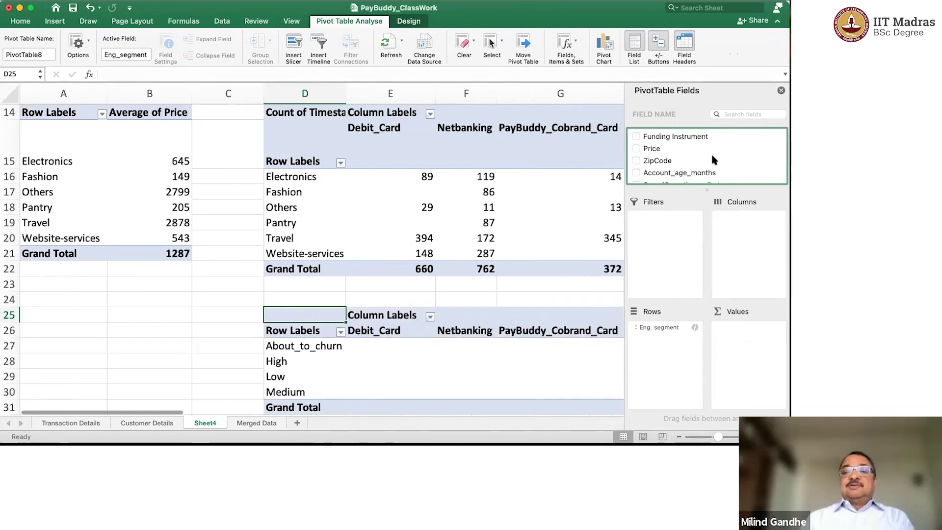
scroll(711, 150, "up", 4)
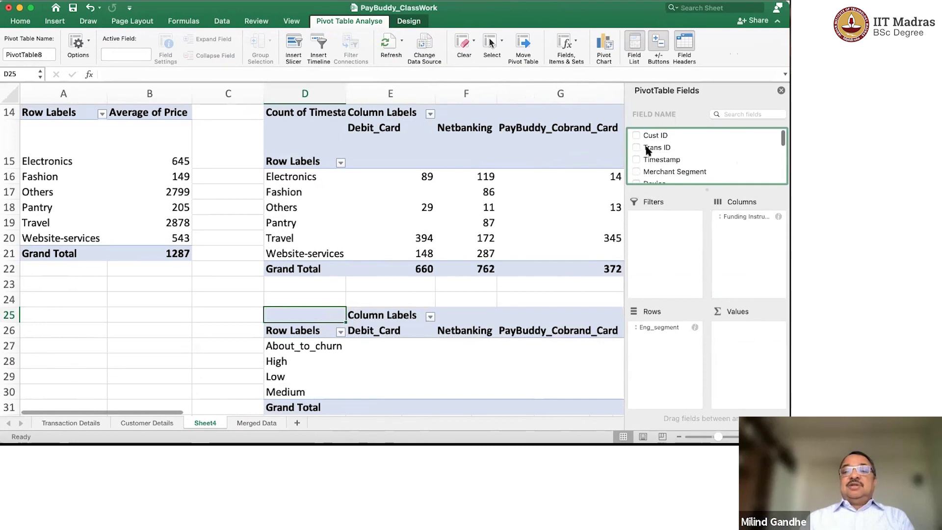
left_click_drag(651, 159, 749, 361)
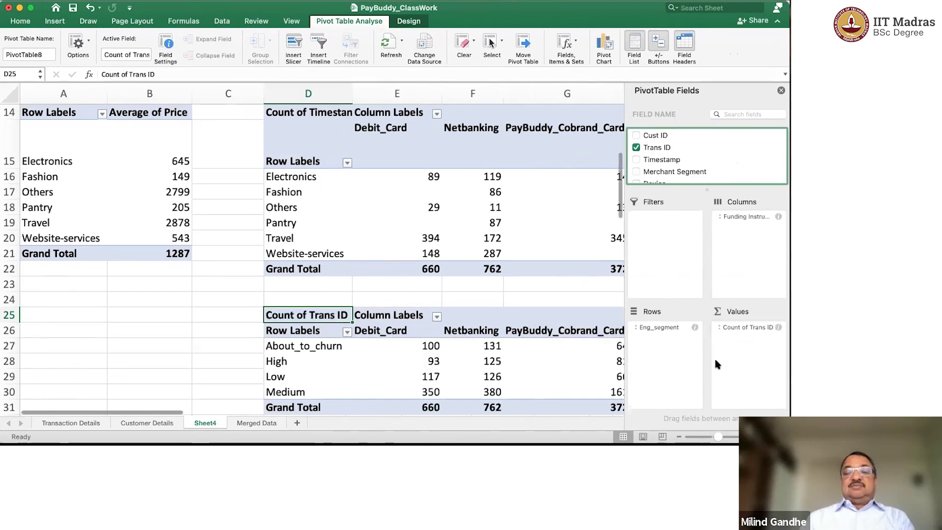
- Close the field list and narrow columns G, H and I so headers wrap
left_click(508, 343)
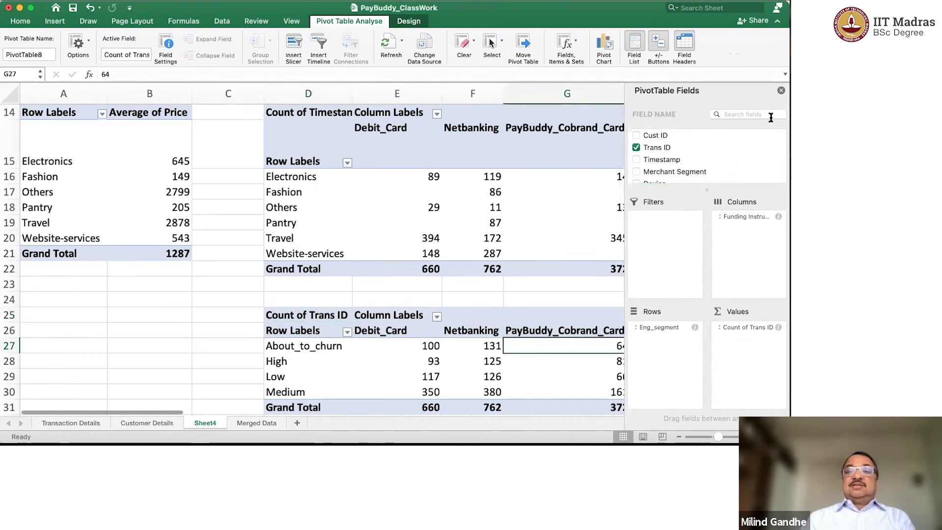
left_click(781, 91)
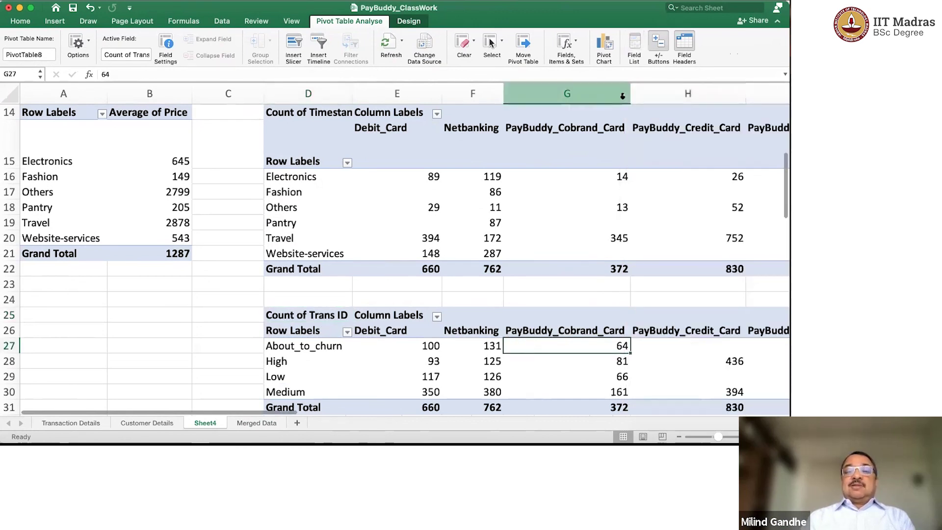
left_click_drag(631, 95, 571, 95)
left_click_drag(686, 93, 635, 94)
left_click_drag(740, 96, 695, 97)
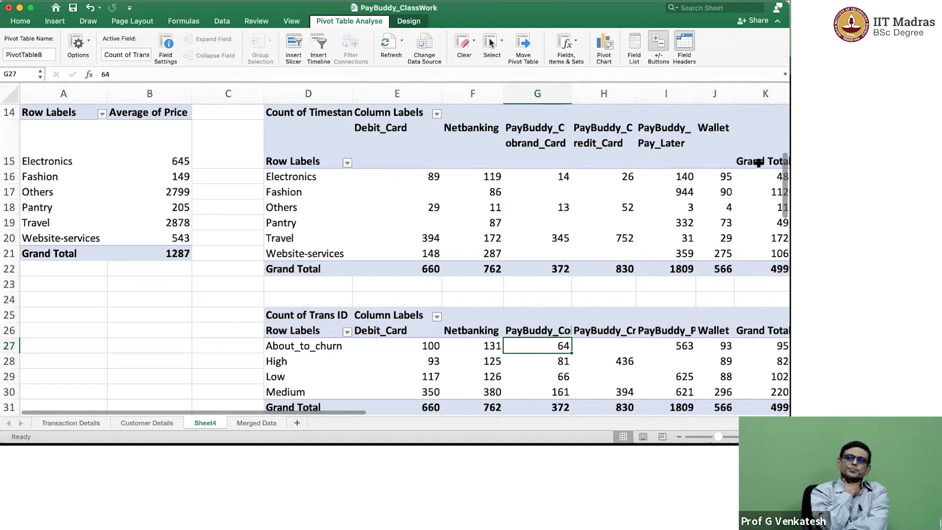
scroll(613, 156, "right", 5)
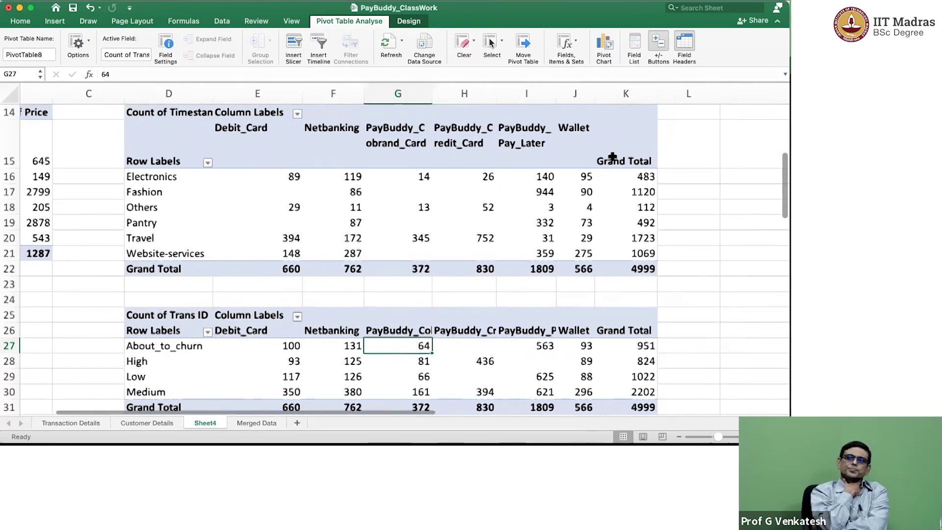
scroll(613, 156, "down", 2)
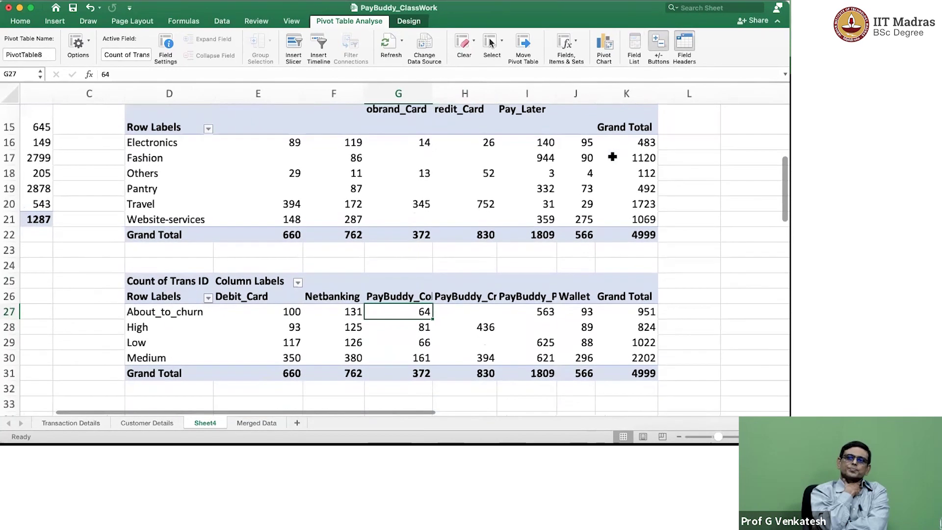
left_click(634, 377)
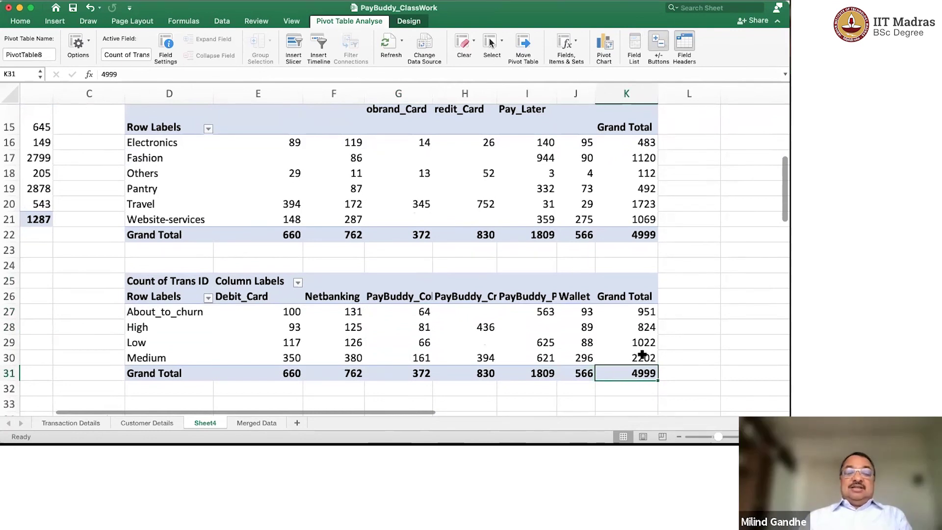
left_click(641, 326)
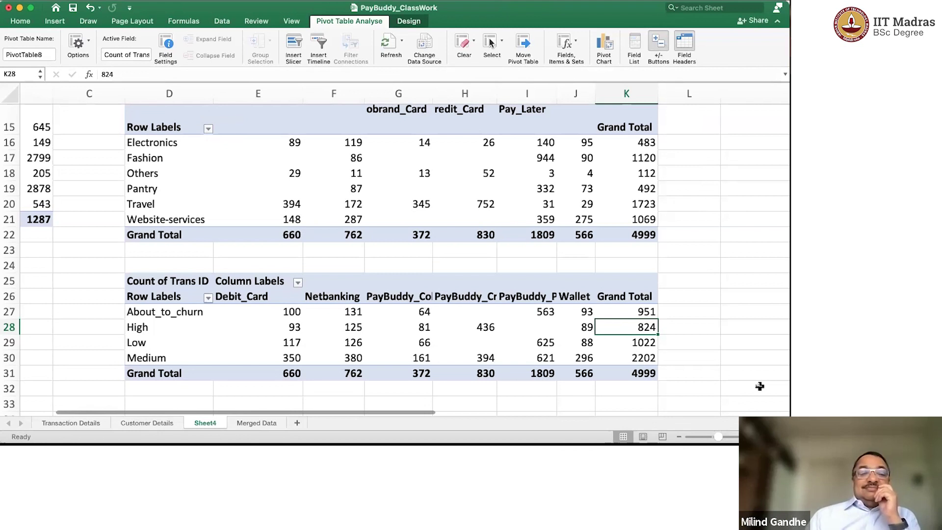
left_click(282, 297)
left_click(637, 298, "shift")
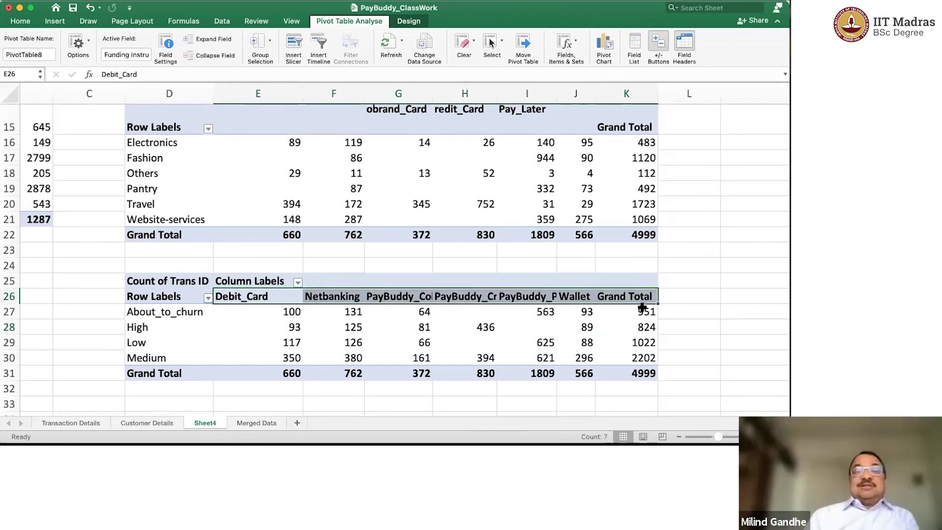
left_click(20, 20)
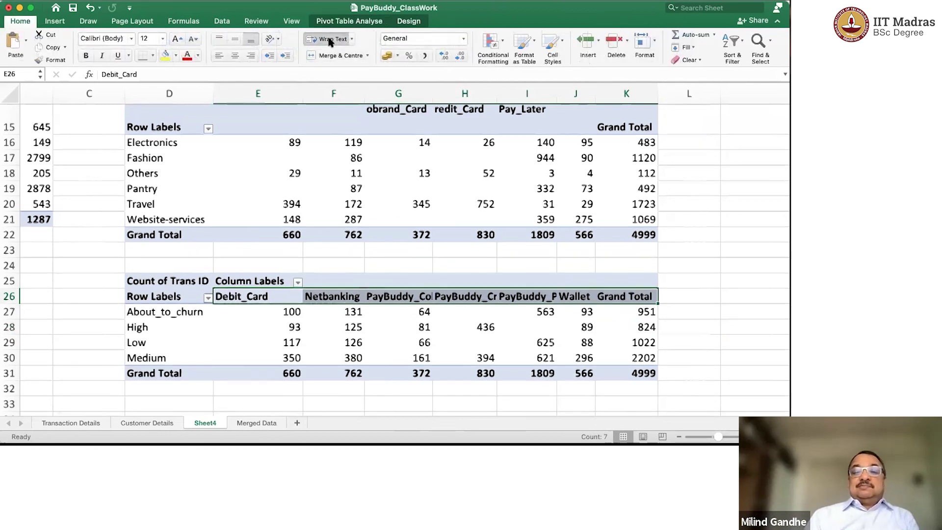
left_click(329, 39)
scroll(515, 349, "down", 3)
scroll(491, 343, "right", 2)
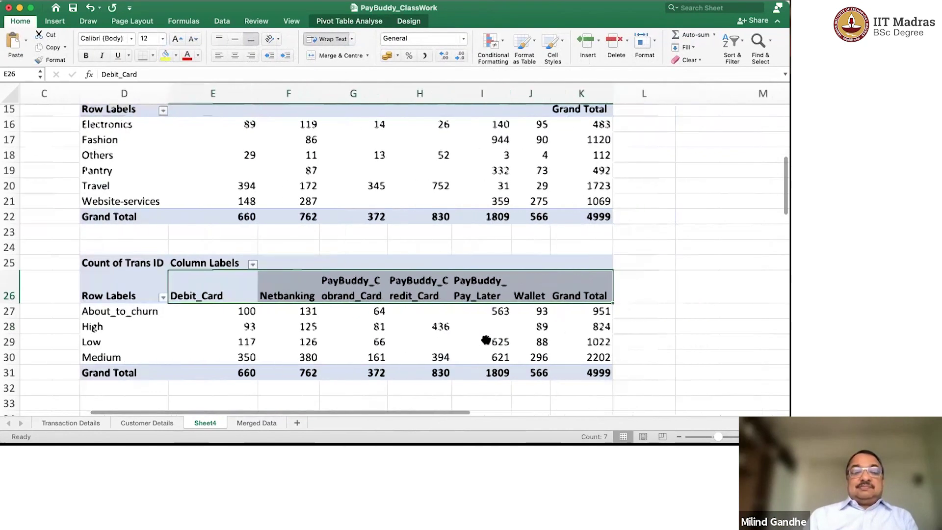
left_click(490, 341)
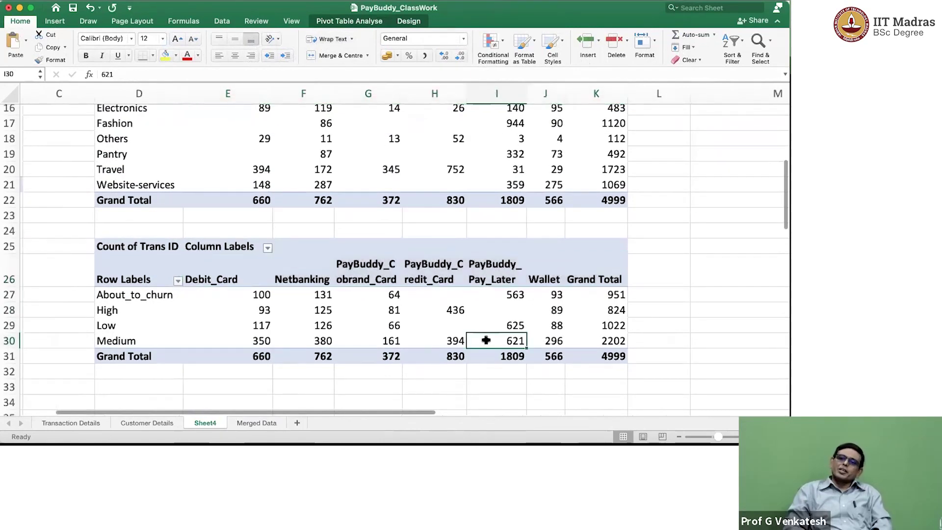
left_click(605, 296)
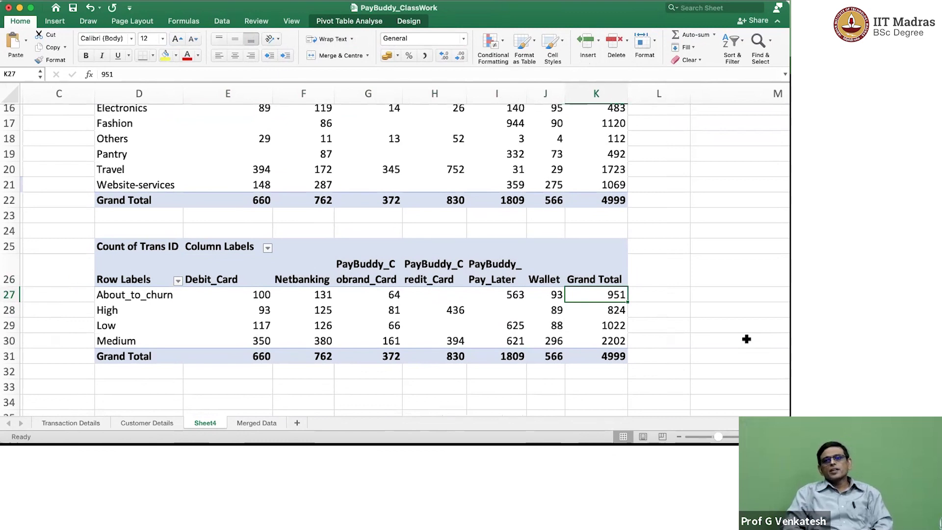
key("Left")
key("Left")
key("Left")
key("shift+Left")
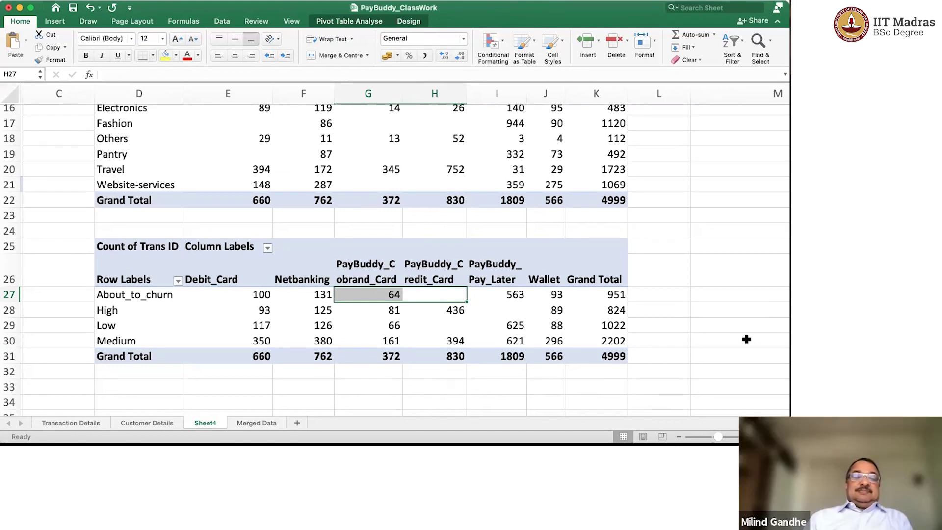
key("Down")
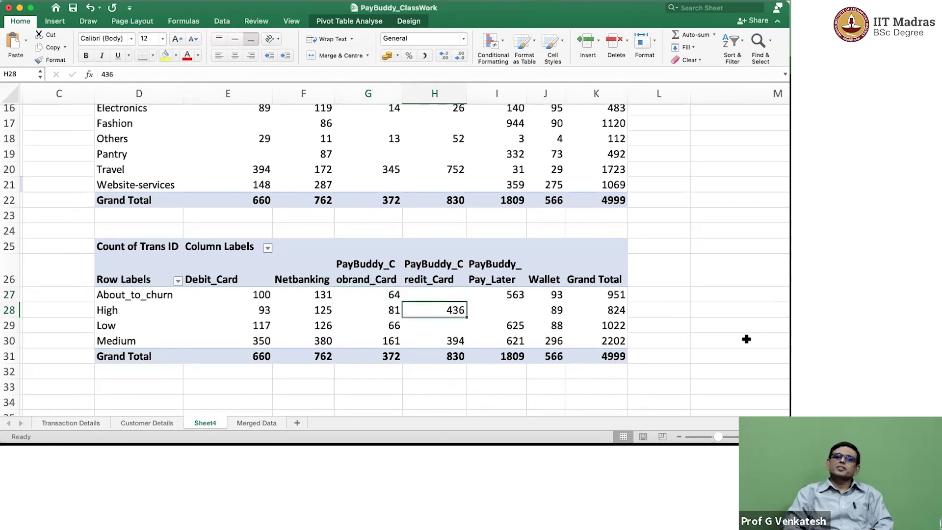
key("Down")
key("Left")
key("shift+Right")
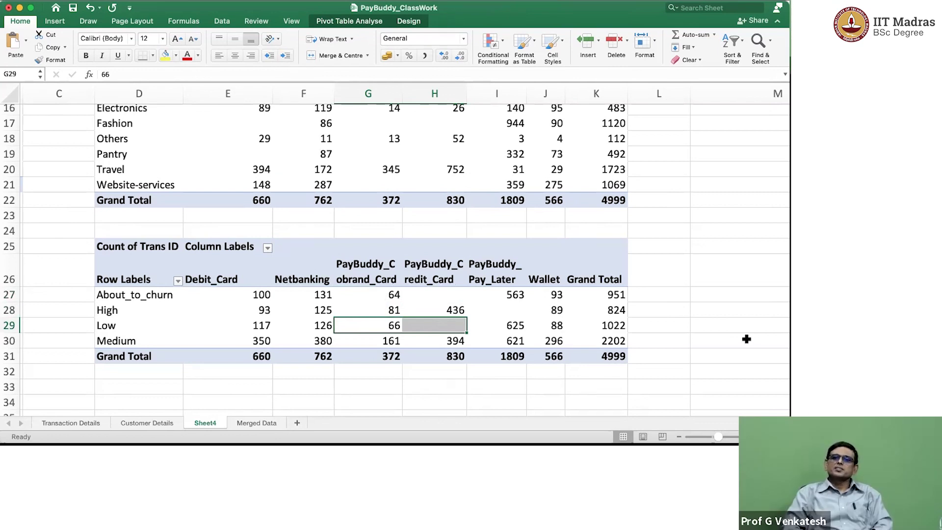
key("Up")
key("Right")
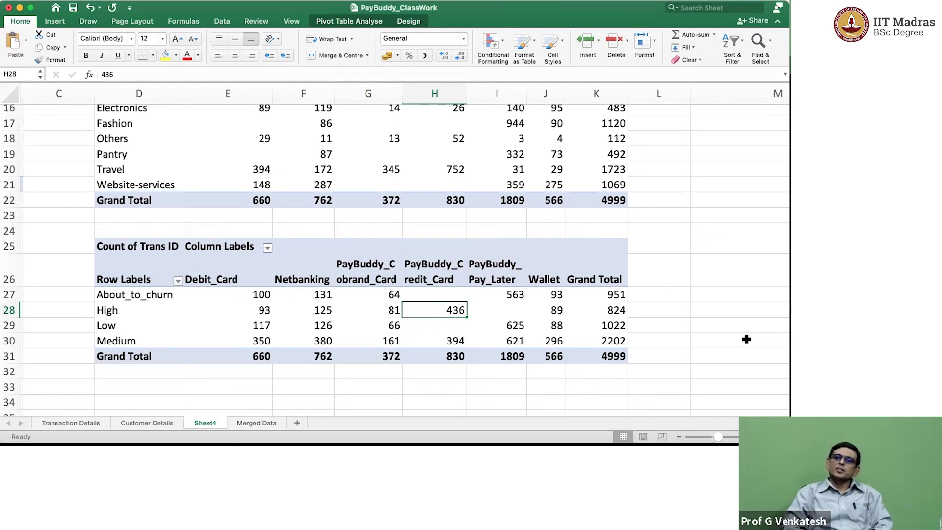
key("Down")
key("Down")
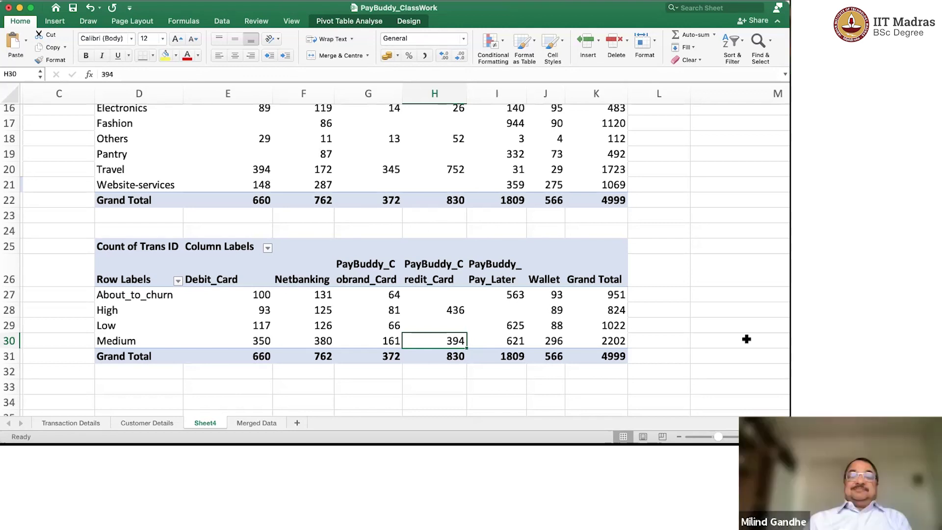
key("Up")
key("Up")
key("Right")
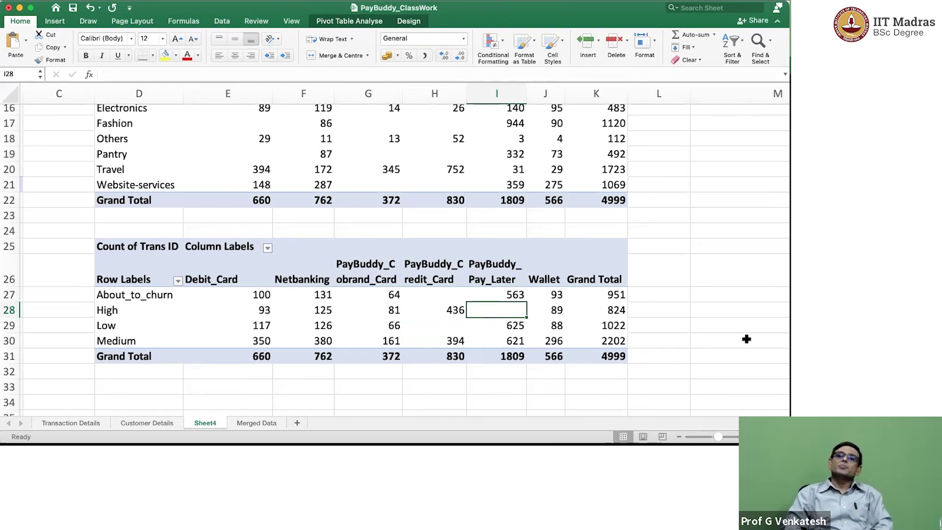
- Review the Medium (621) and Low (625) Pay_Later counts, then scroll down the sheet
key("Down")
key("Down")
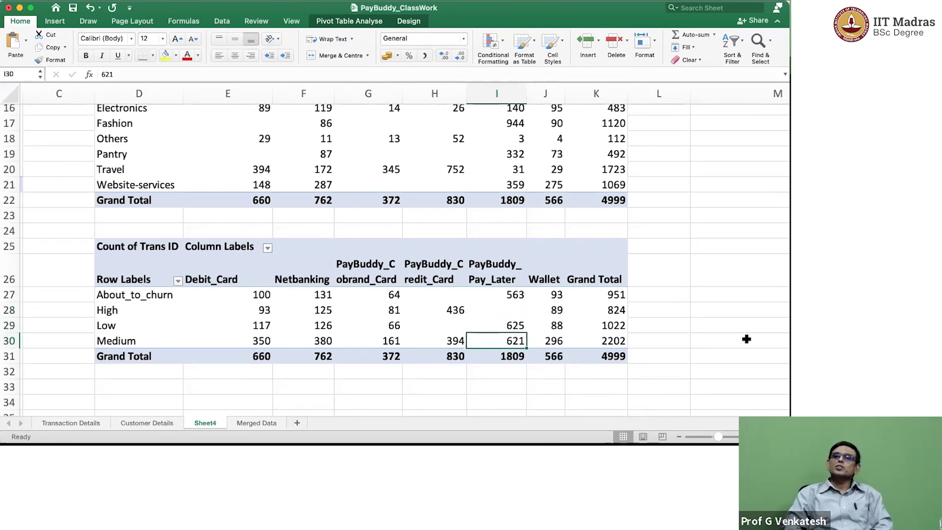
key("Up")
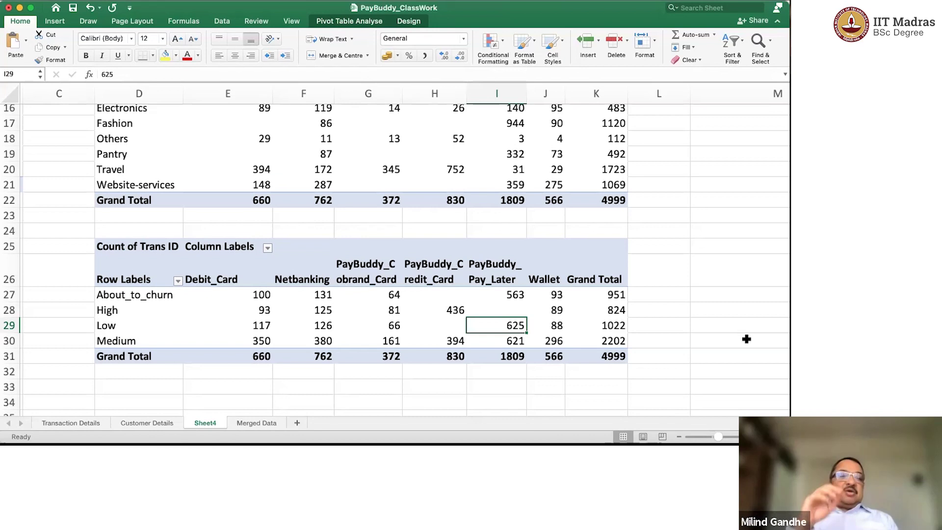
scroll(746, 339, "down", 4)
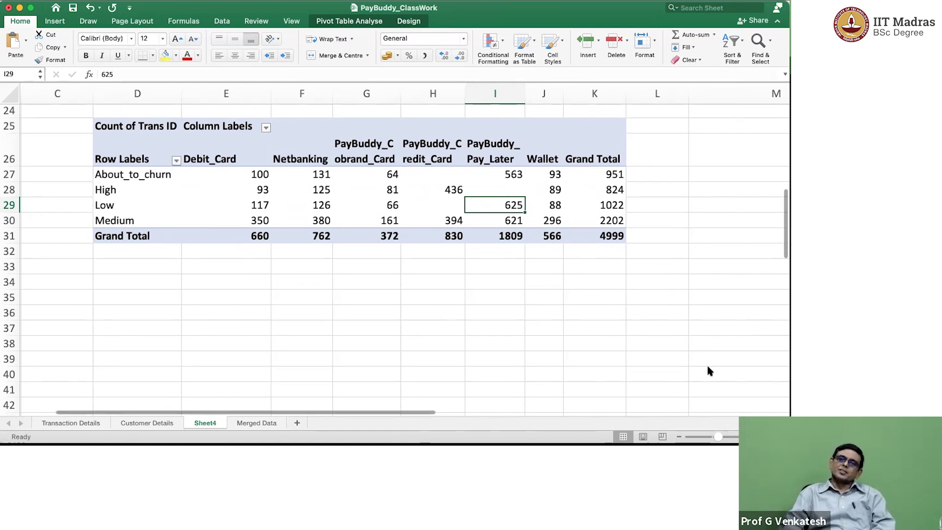
- On Merged Data, inspect the Web and POS entries of the Device column and jump to its header
left_click(250, 423)
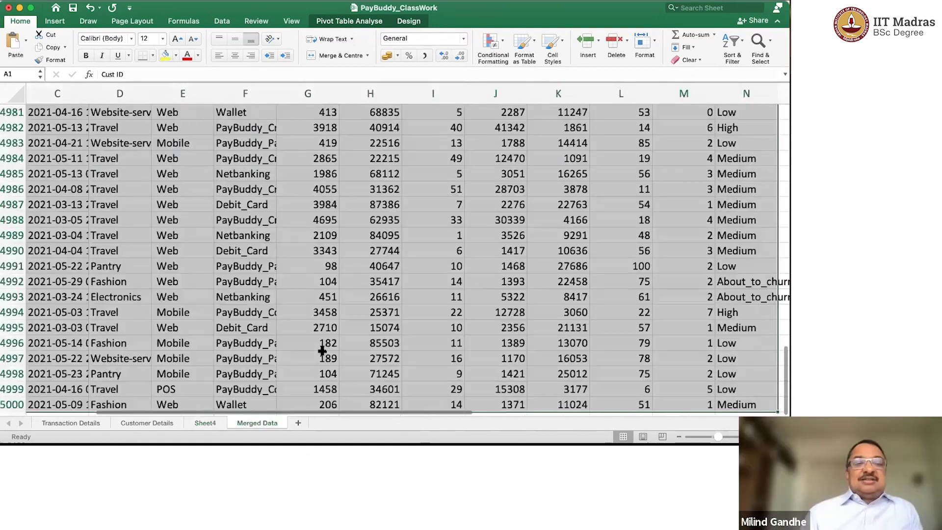
left_click(184, 281)
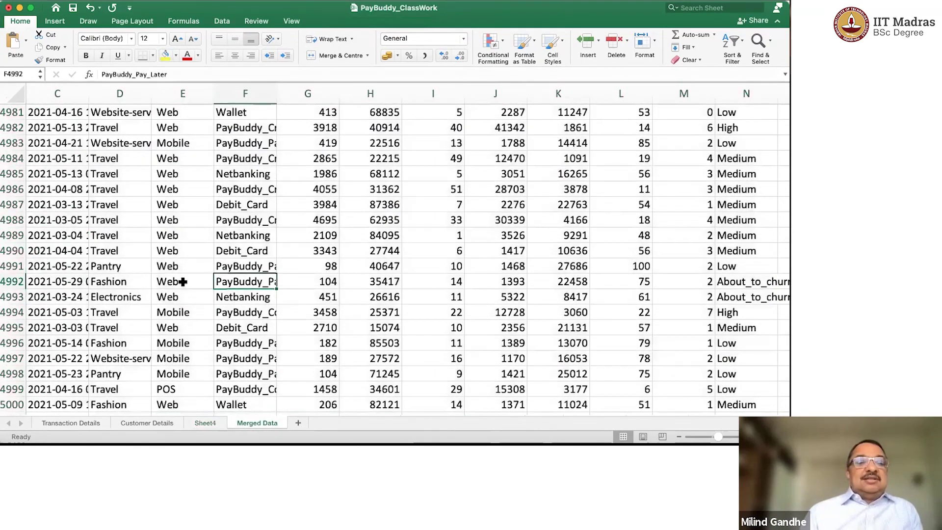
scroll(183, 281, "up", 8)
scroll(182, 282, "up", 20)
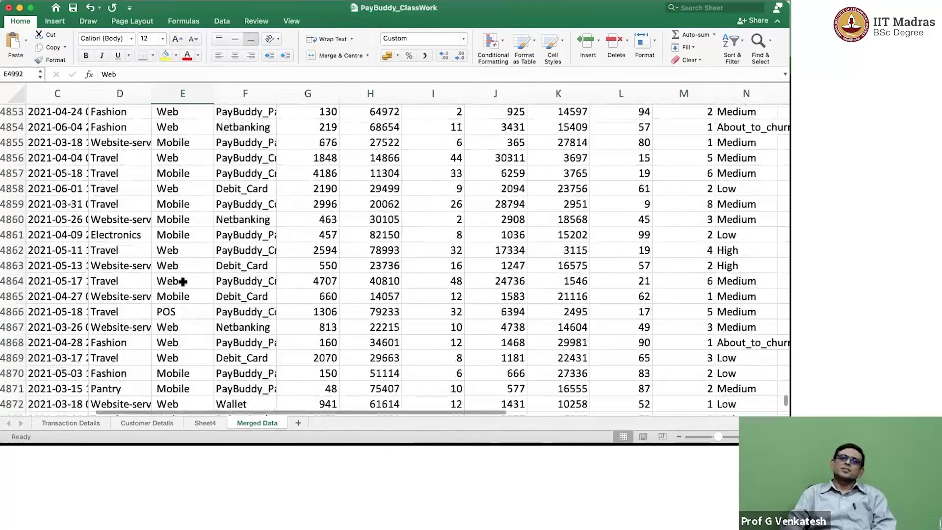
scroll(183, 281, "up", 3)
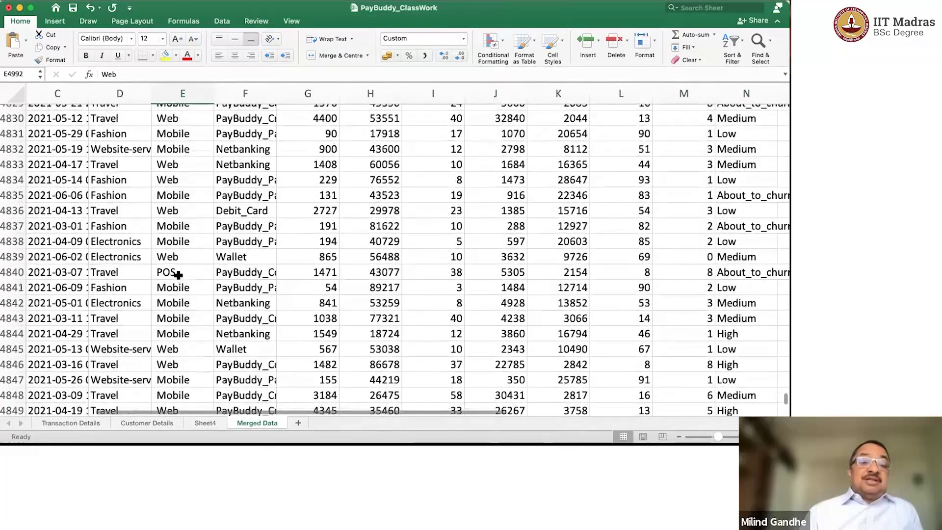
left_click(178, 275)
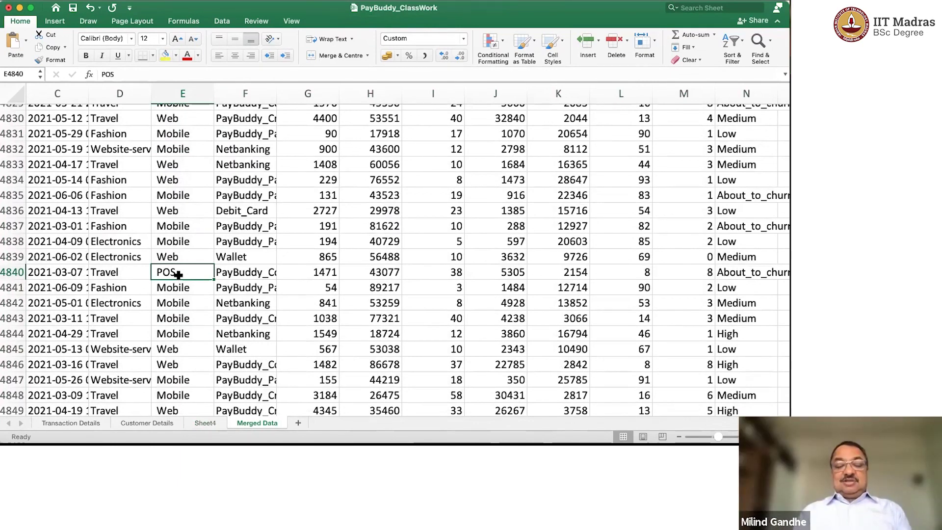
key("ctrl+Up")
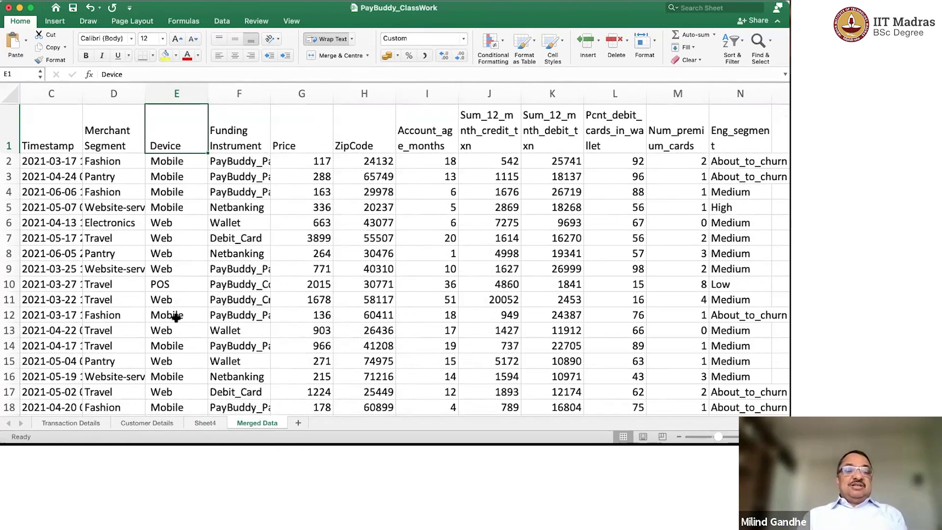
- Back on Sheet4, select cell D34 below the last pivot table and check the space around it
left_click(205, 423)
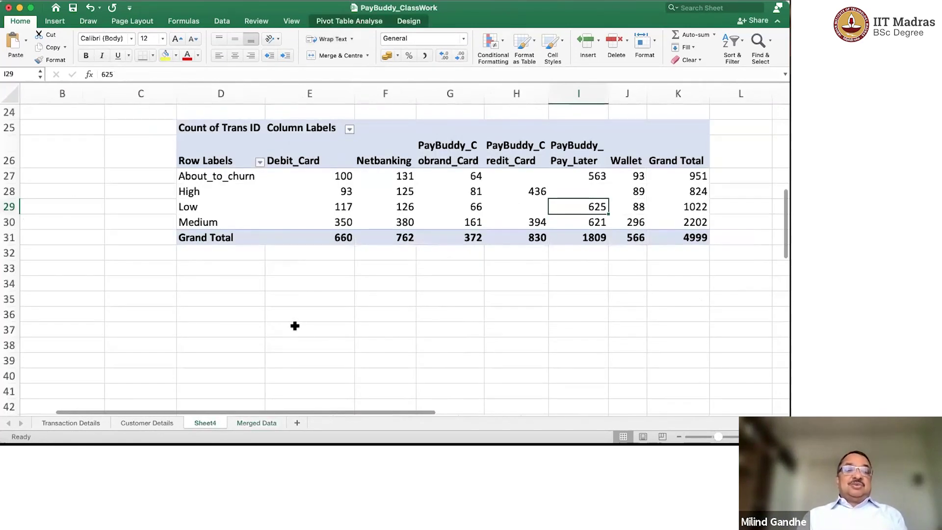
left_click(223, 286)
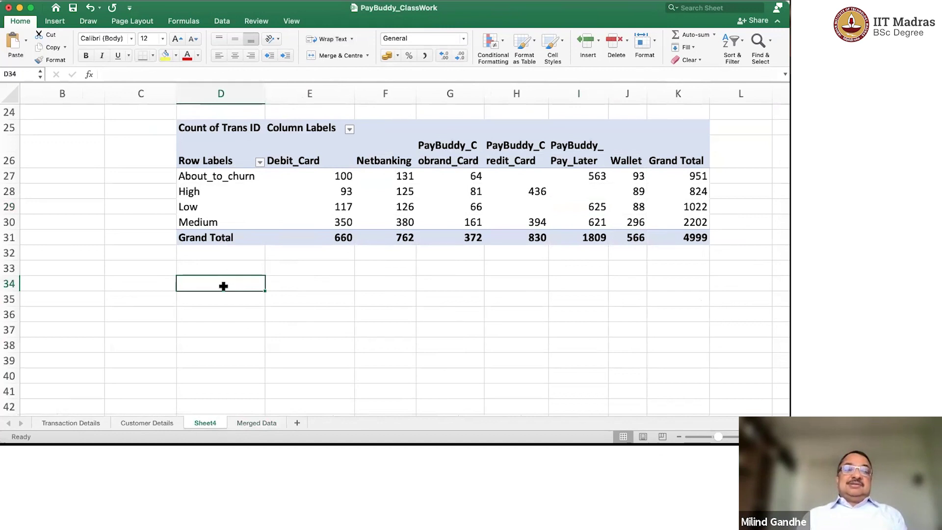
scroll(223, 286, "up", 5)
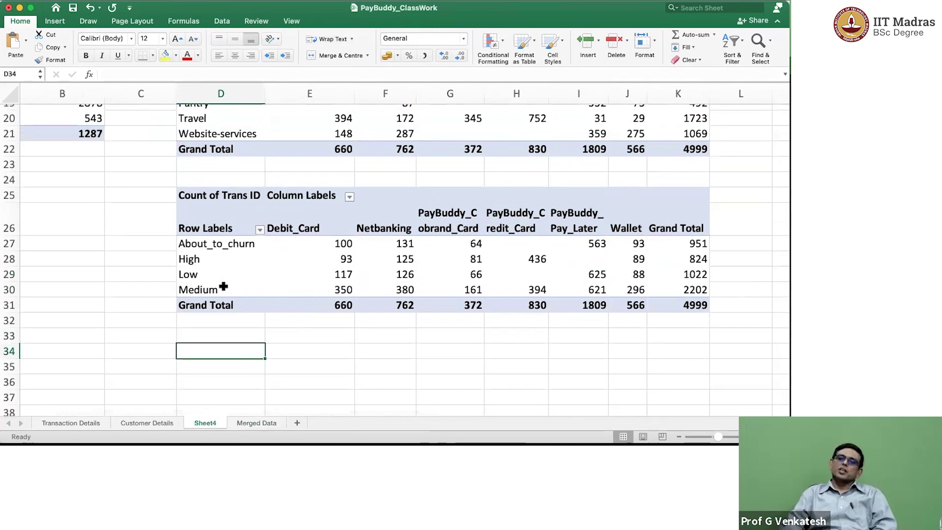
scroll(223, 286, "up", 4)
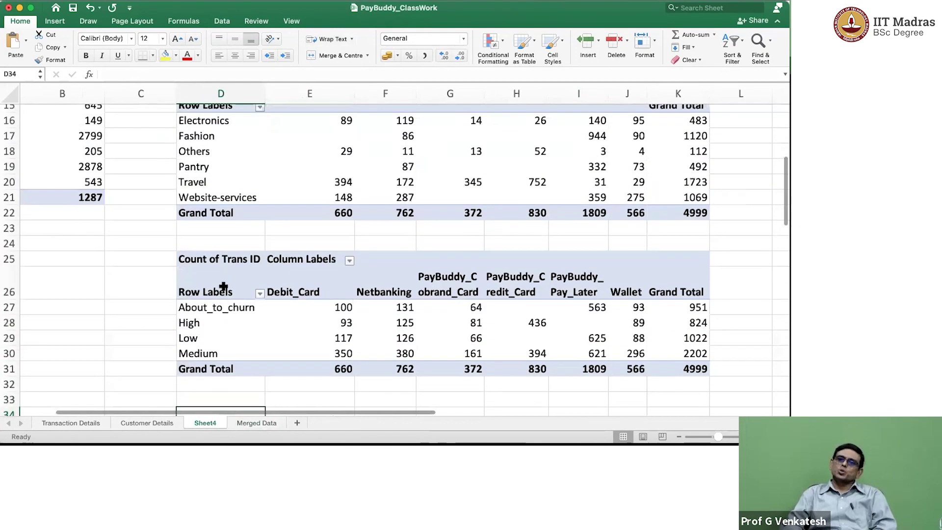
scroll(224, 286, "down", 2)
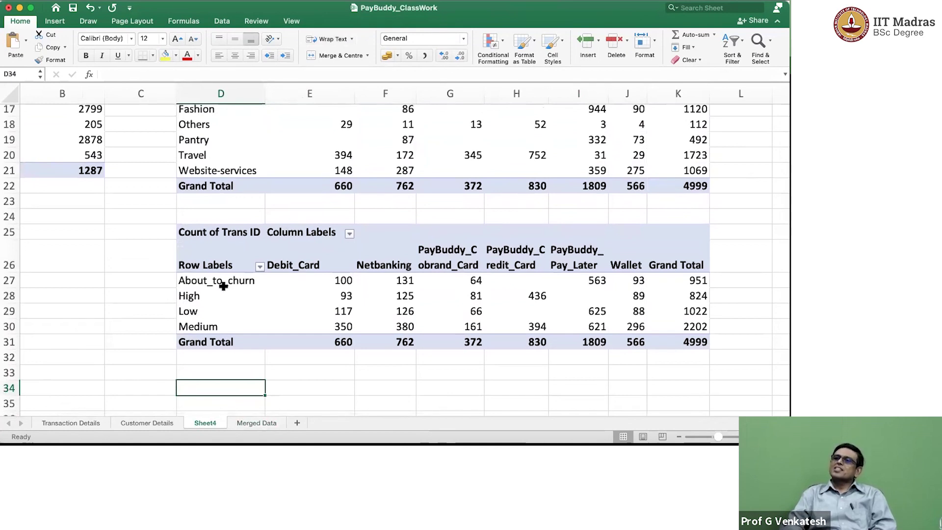
scroll(224, 286, "down", 1)
scroll(223, 286, "up", 2)
scroll(223, 286, "down", 4)
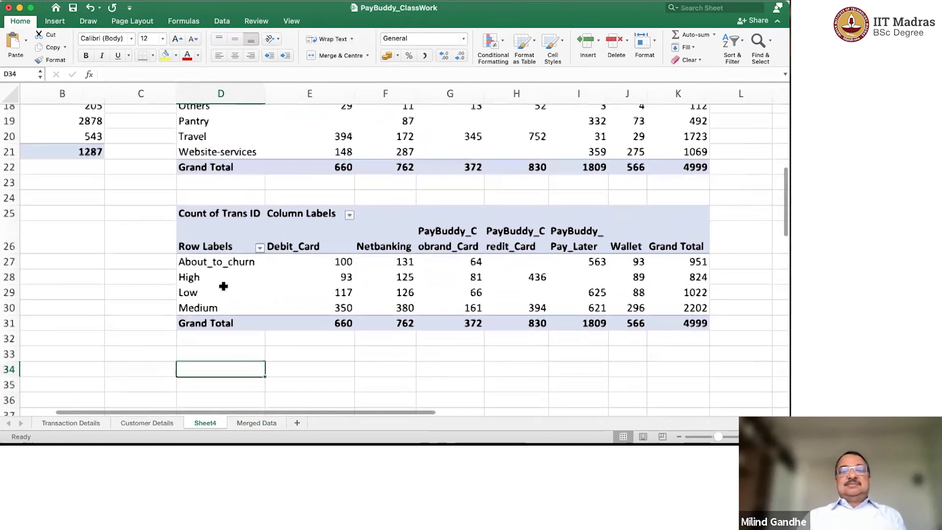
scroll(223, 286, "down", 3)
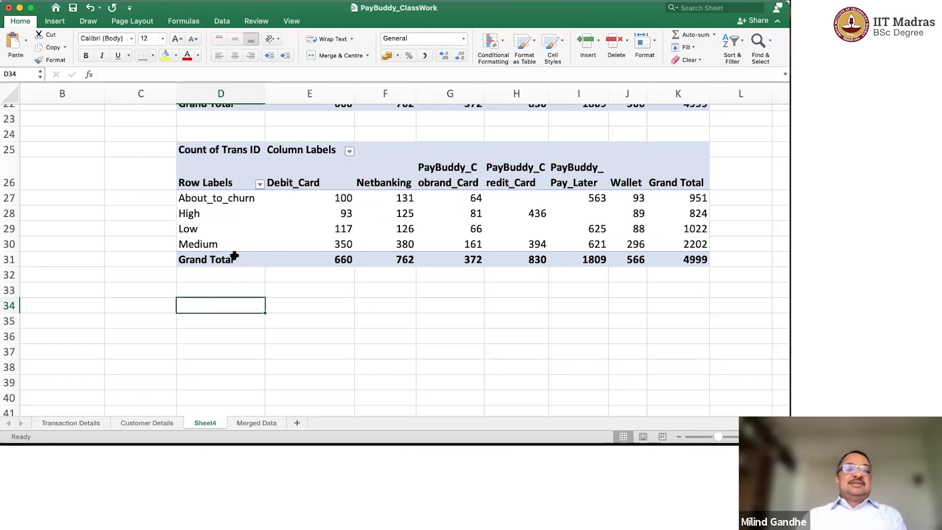
- Start a new PivotTable from the Insert tab and dismiss the invalid data source alert
left_click(51, 22)
left_click(16, 41)
left_click(498, 244)
left_click(378, 197)
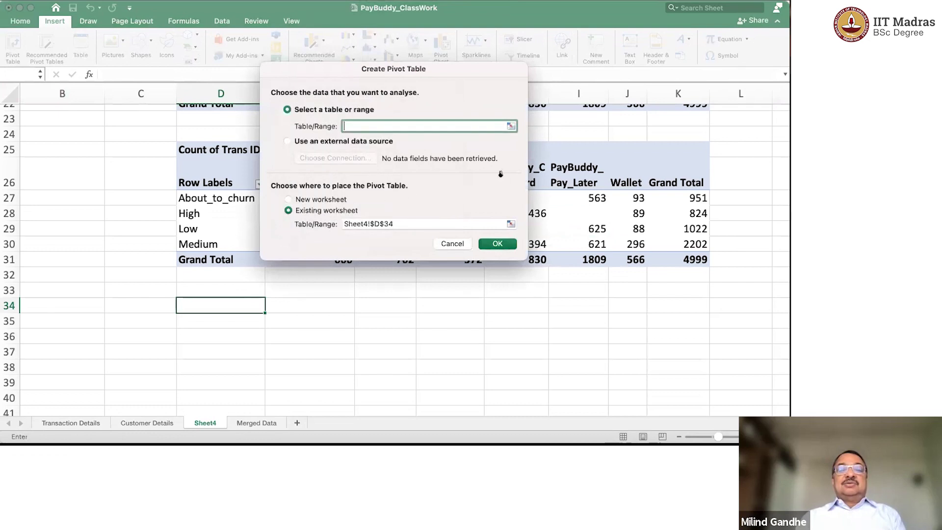
- Set the source to 'Merged Data'!$A$1:$N$5000 and create the pivot at Sheet4!$D$34
left_click(510, 126)
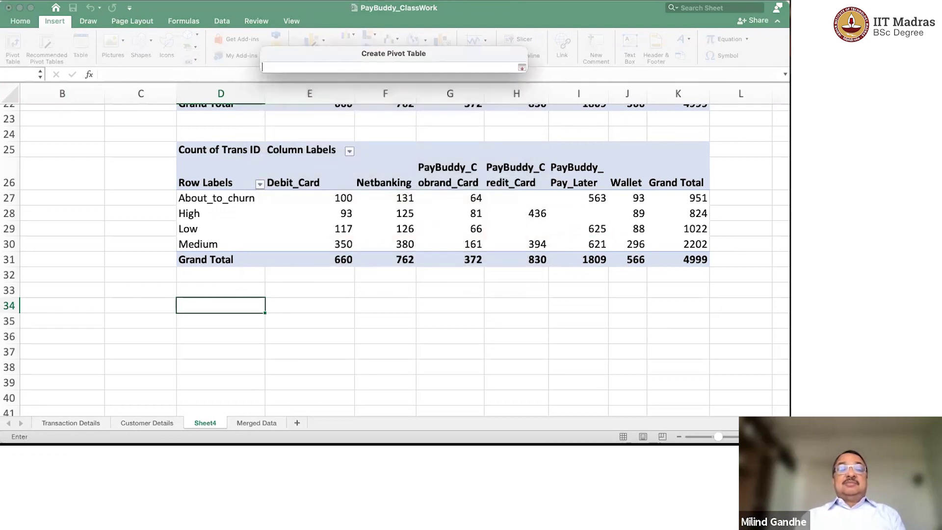
left_click(148, 423)
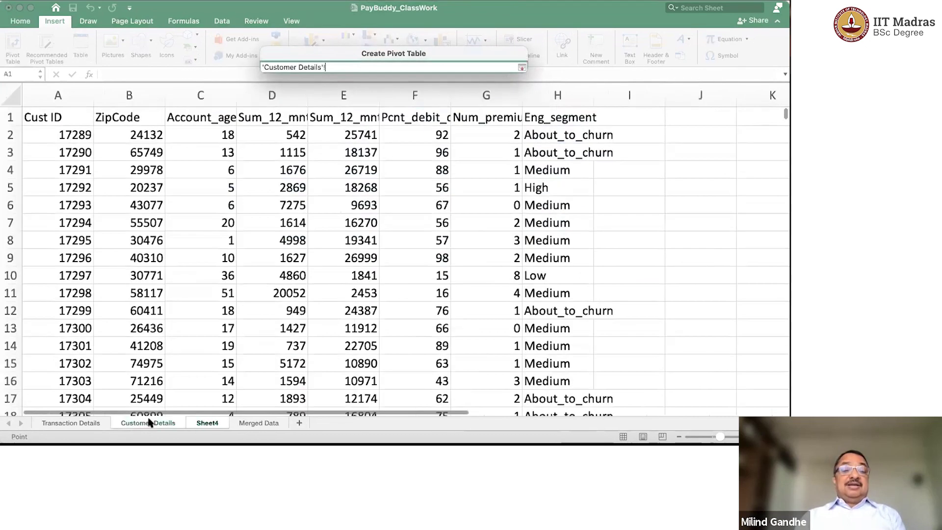
left_click(258, 422)
left_click(38, 119)
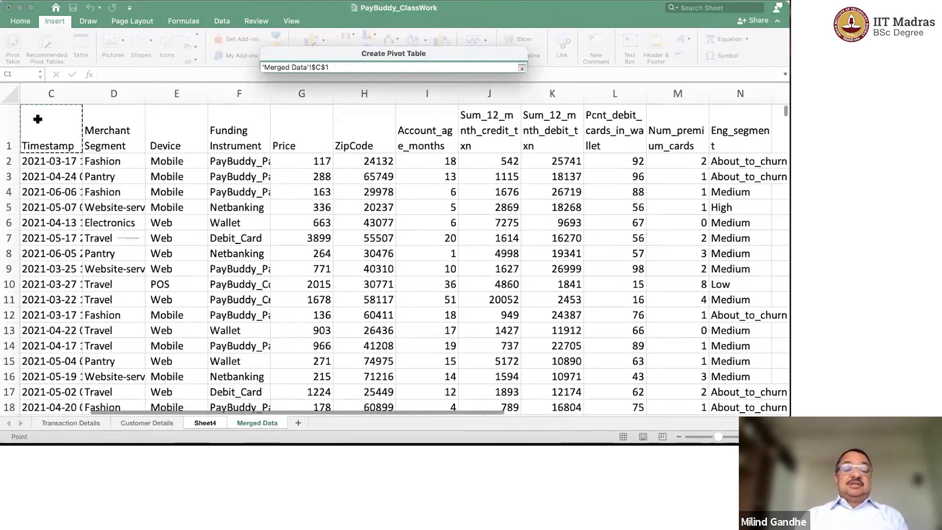
key("Left")
key("Left")
key("ctrl+shift+Right")
key("ctrl+shift+Down")
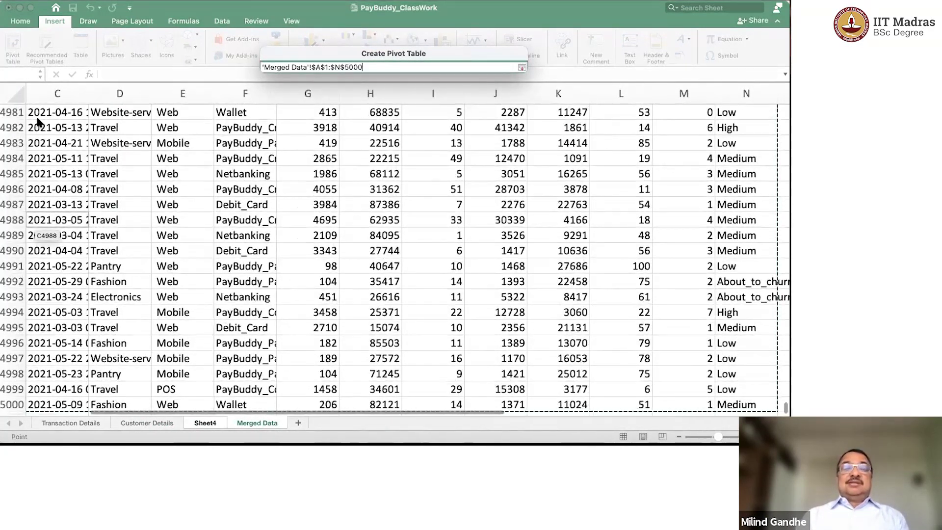
left_click(521, 66)
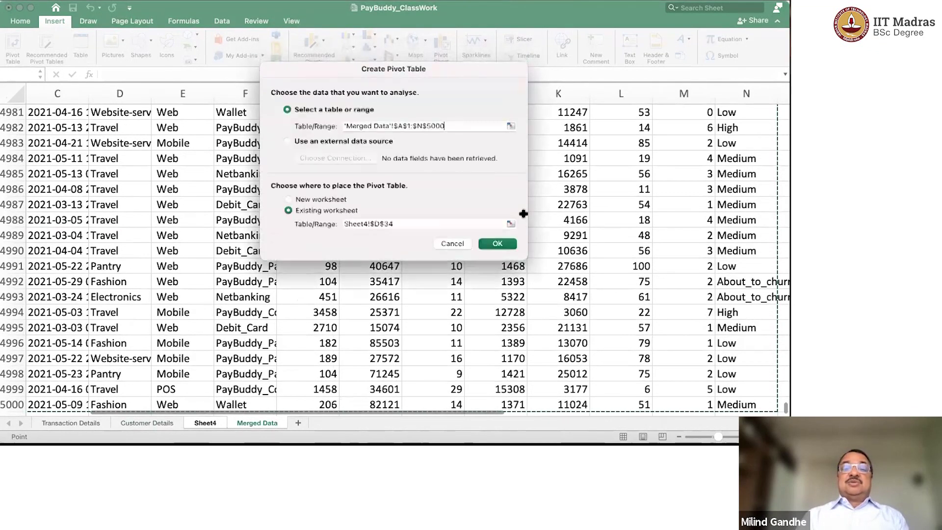
left_click(496, 244)
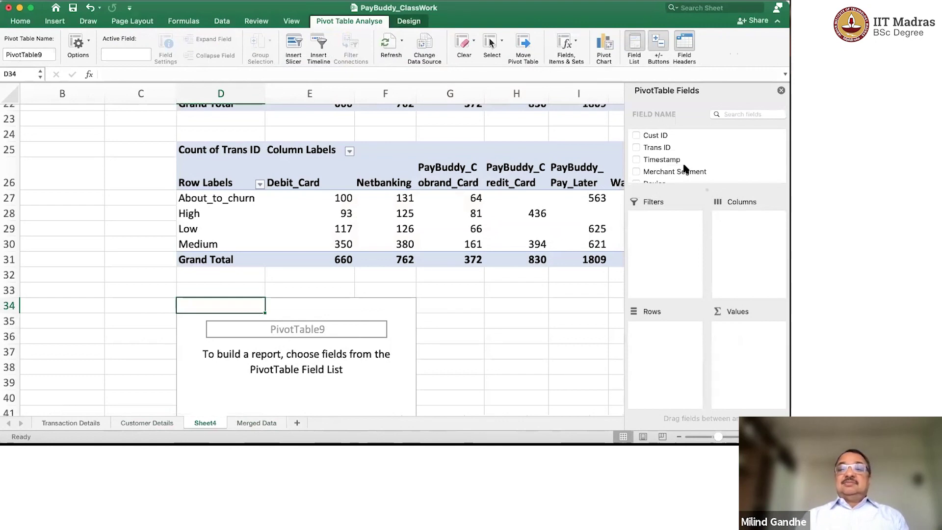
- Lay out the pivot with Device rows, Funding Instrument columns and a single Count of Trans ID
scroll(685, 168, "down", 10)
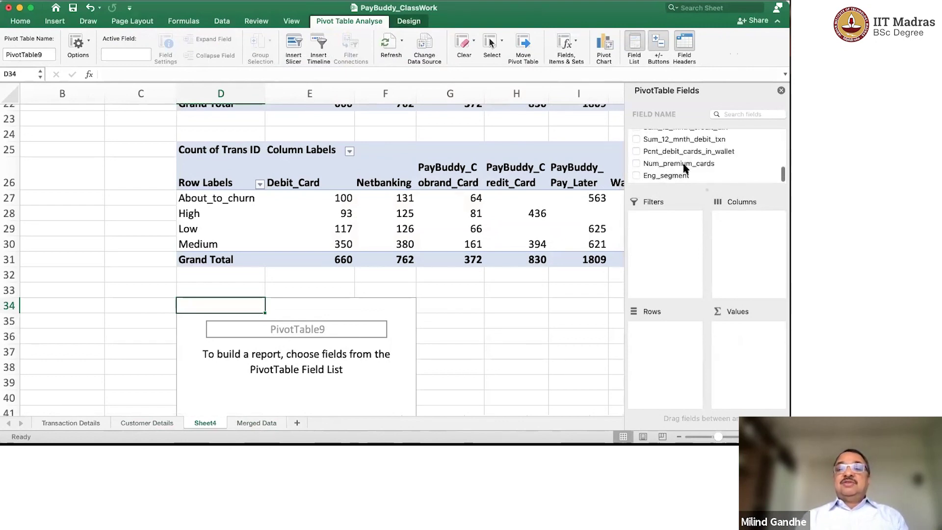
scroll(683, 163, "up", 5)
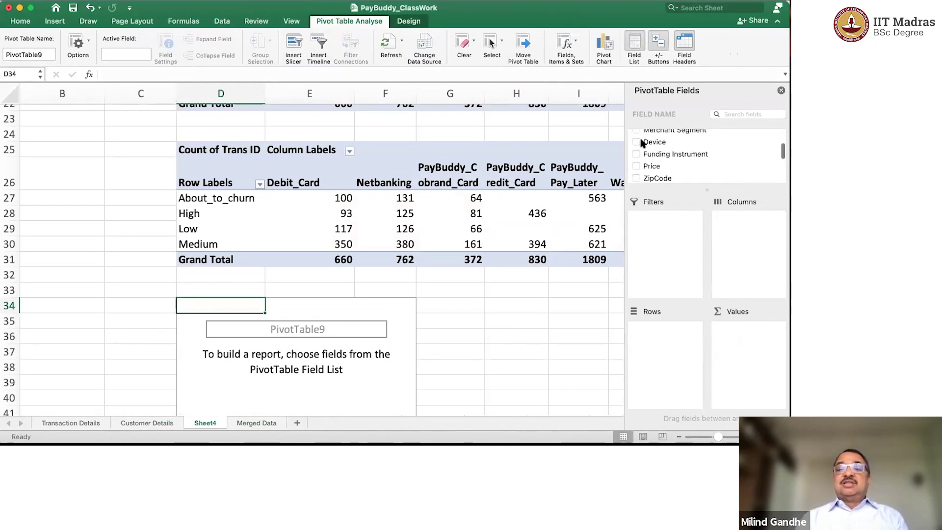
left_click_drag(641, 142, 672, 349)
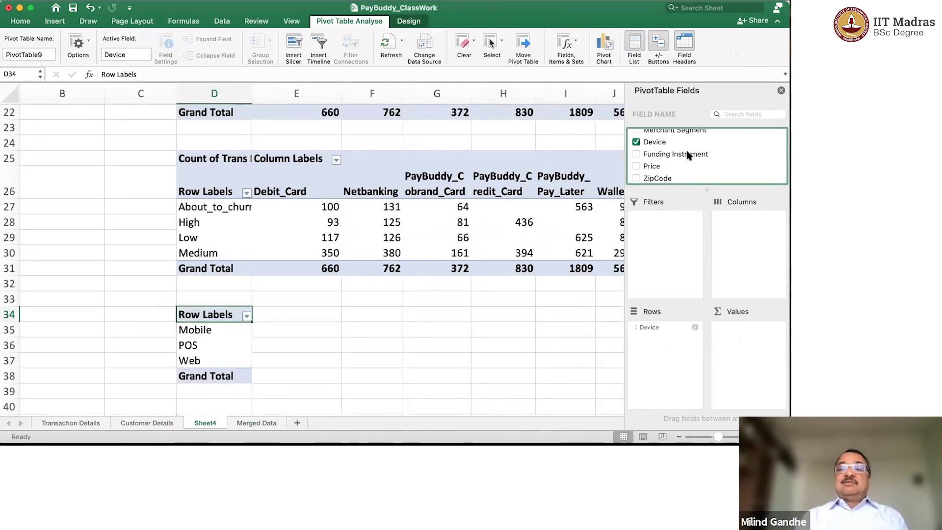
left_click_drag(688, 155, 754, 255)
scroll(699, 143, "up", 3)
left_click_drag(665, 147, 749, 342)
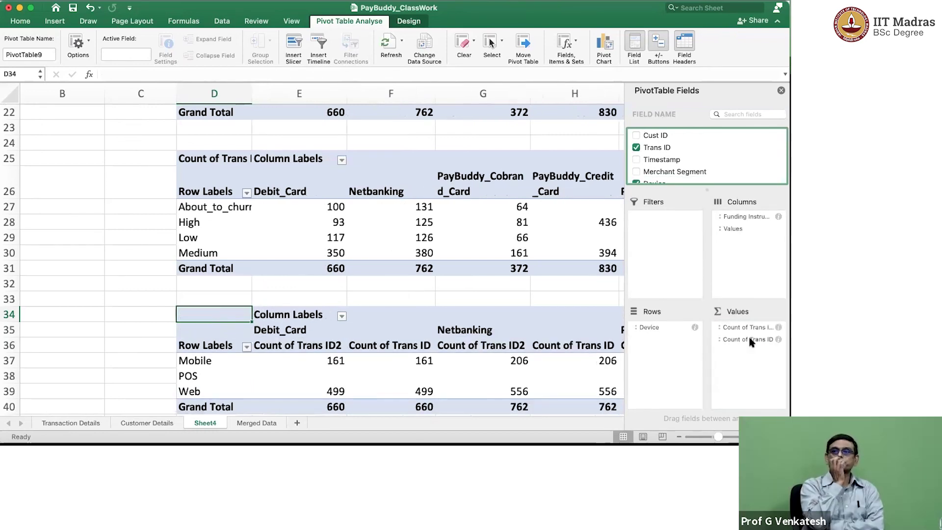
left_click(749, 342)
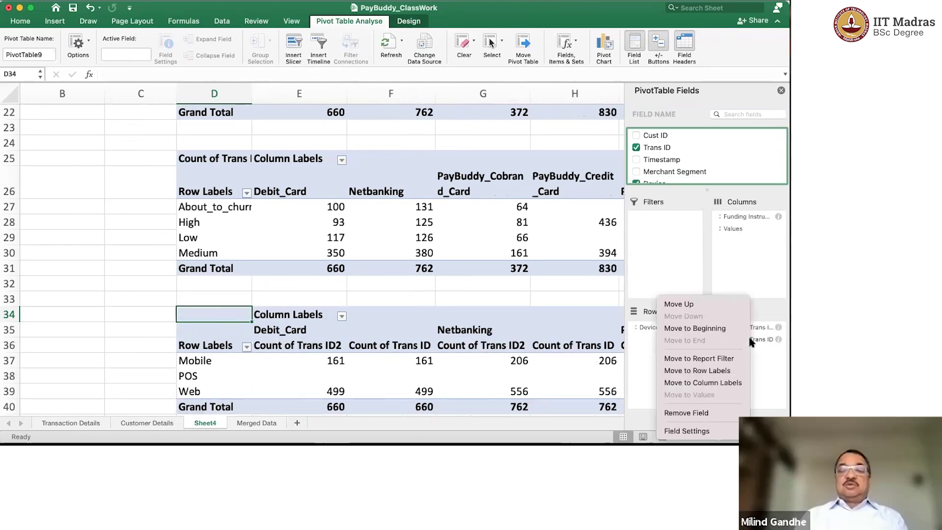
left_click(696, 415)
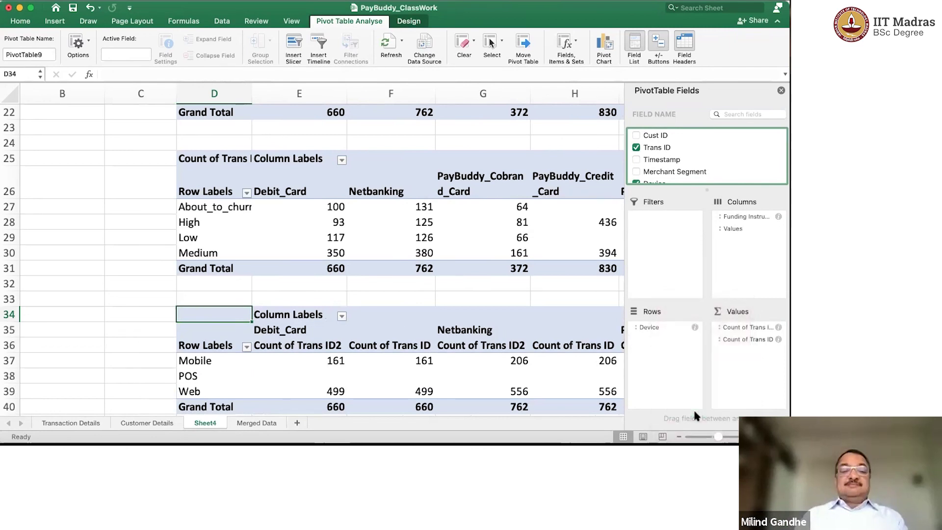
- Narrow columns G, H and I so the headers wrap, and close the field list
left_click(344, 359)
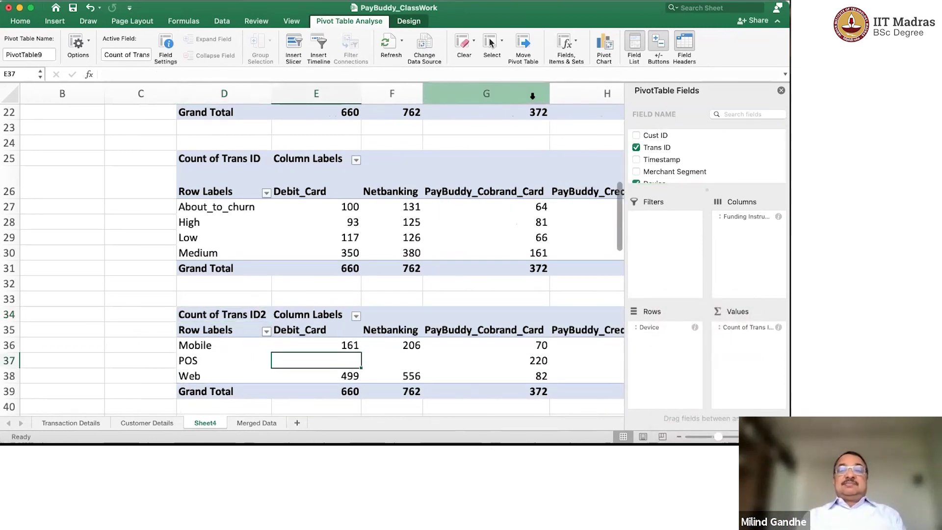
left_click_drag(550, 94, 493, 92)
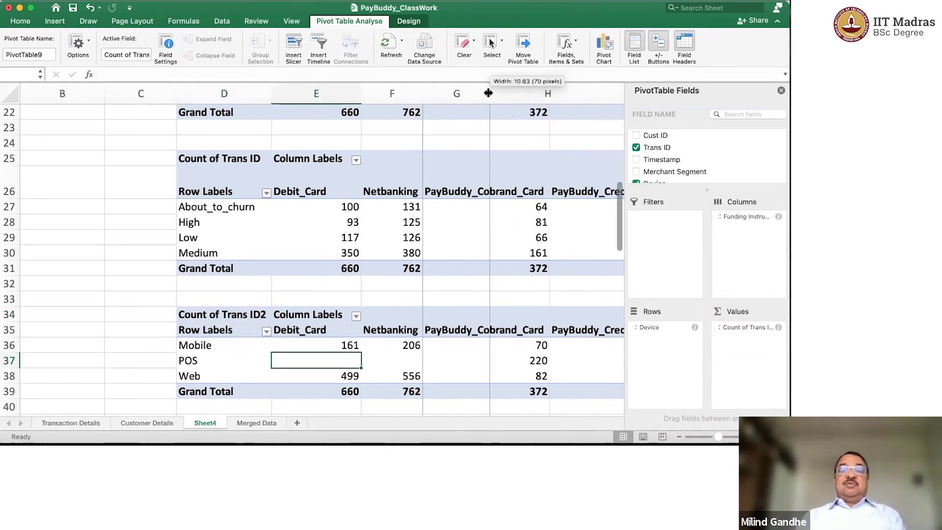
left_click_drag(488, 93, 488, 93)
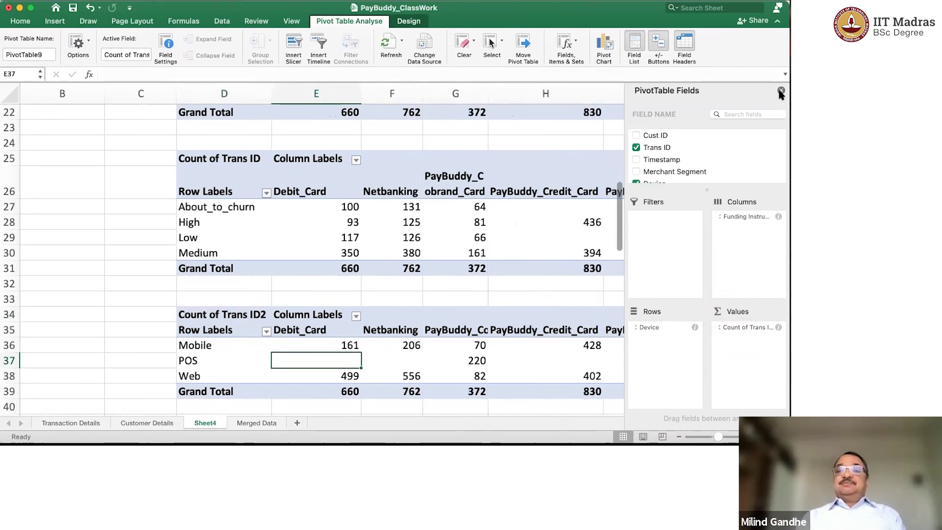
left_click(780, 92)
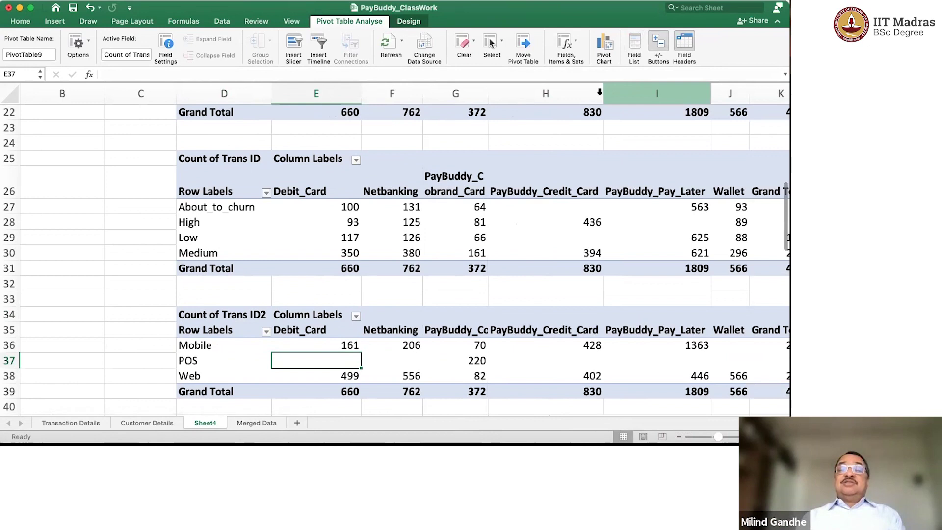
left_click_drag(603, 92, 555, 93)
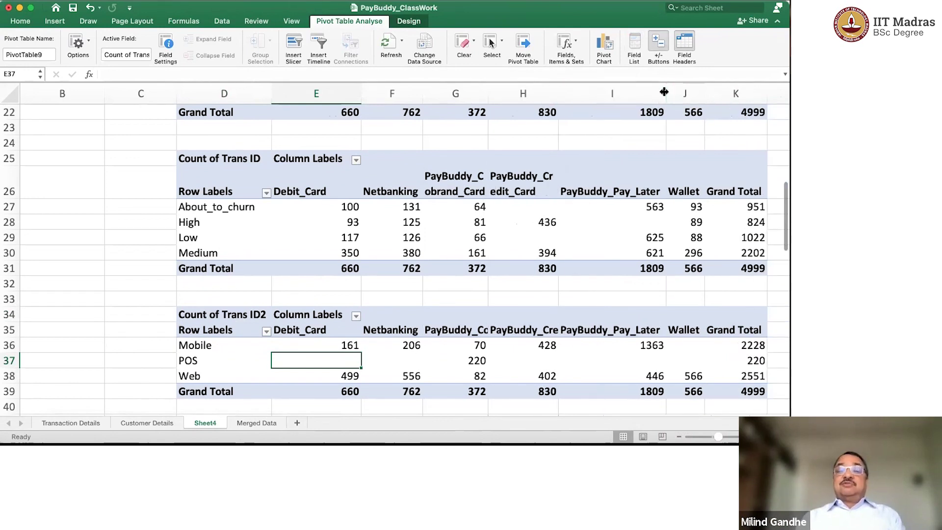
left_click_drag(664, 92, 622, 93)
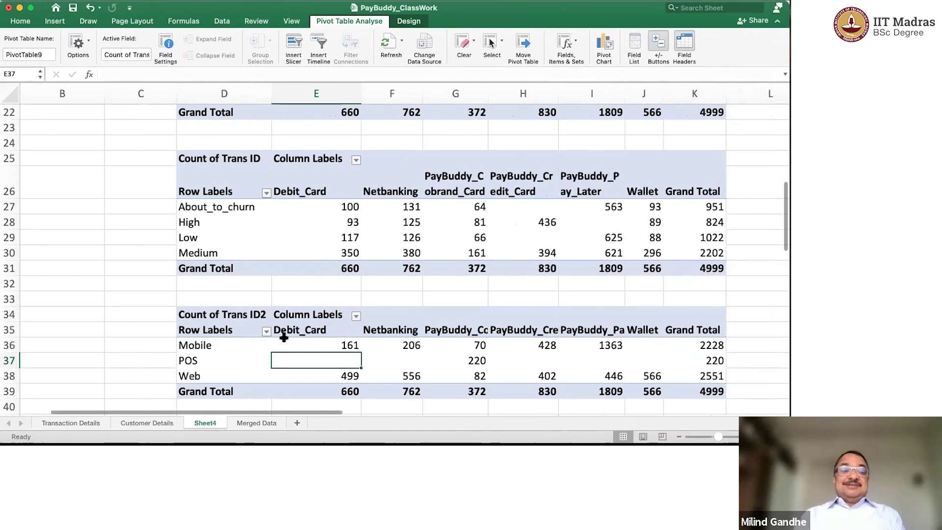
- Select the pivot's header row starting from the Debit_Card cell
left_click(326, 329)
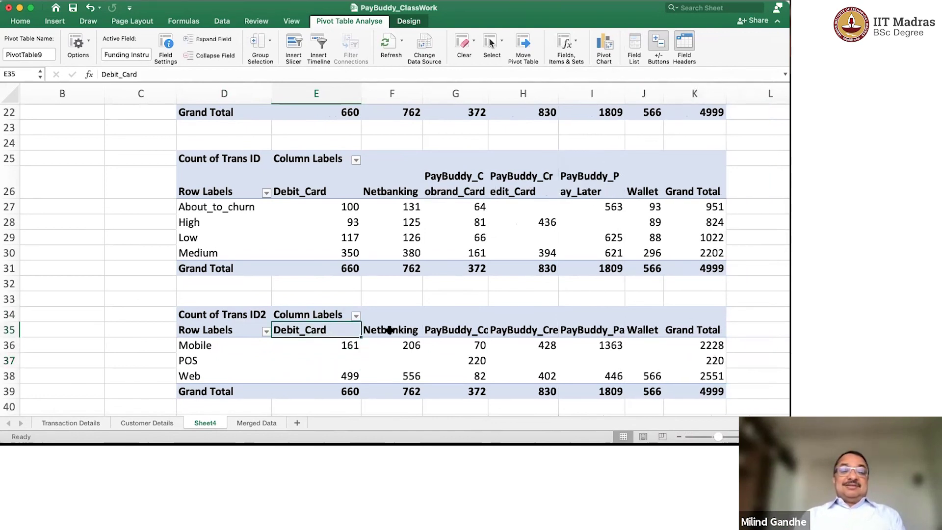
left_click(671, 327)
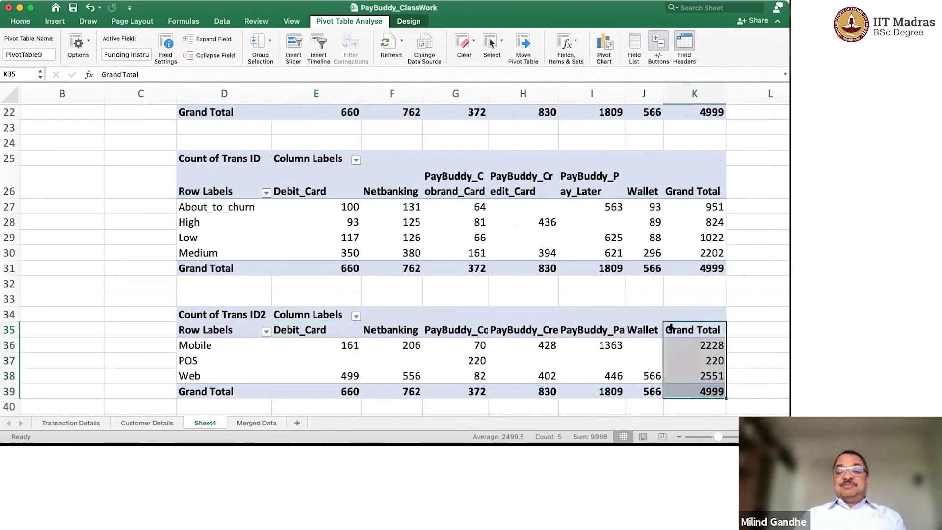
left_click(573, 326)
left_click(333, 329)
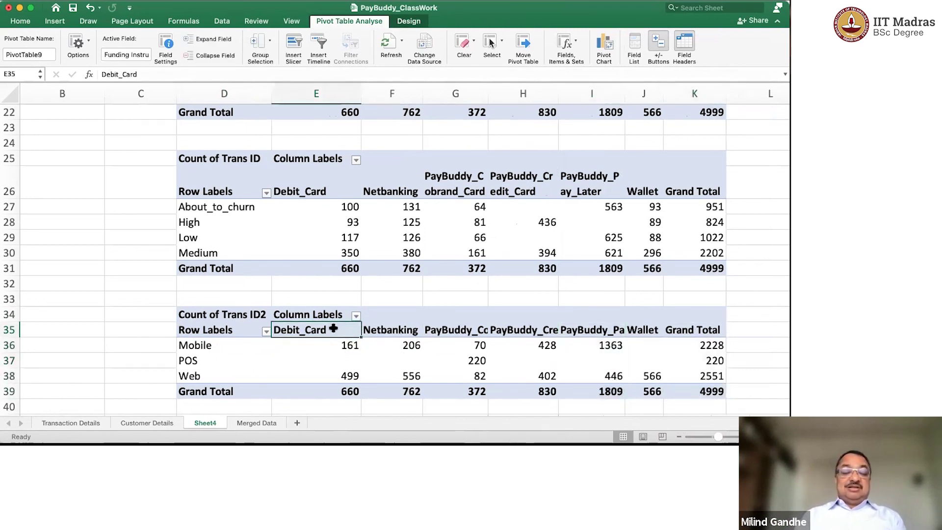
- Extend the header selection across E35:K35, then check the Mobile Debit_Card count of 161
left_click(707, 326)
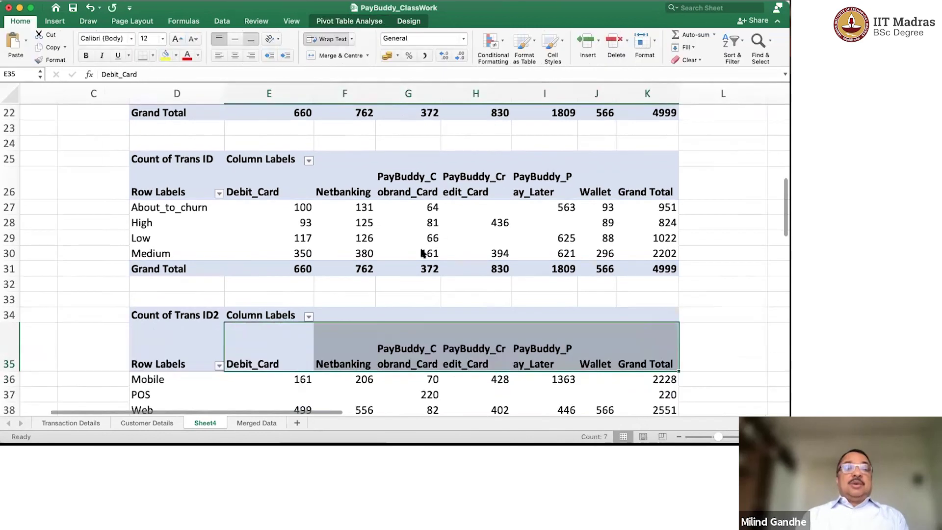
scroll(442, 280, "down", 4)
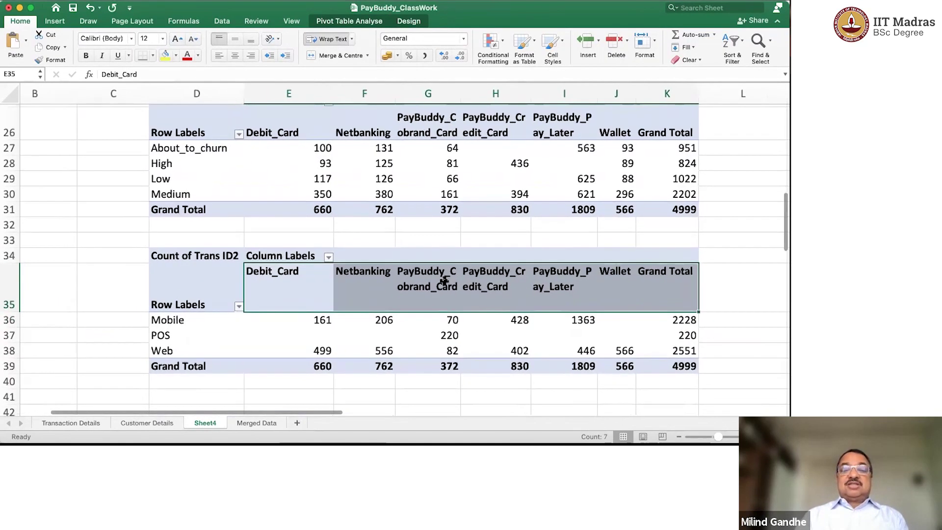
left_click(412, 334)
left_click(307, 316)
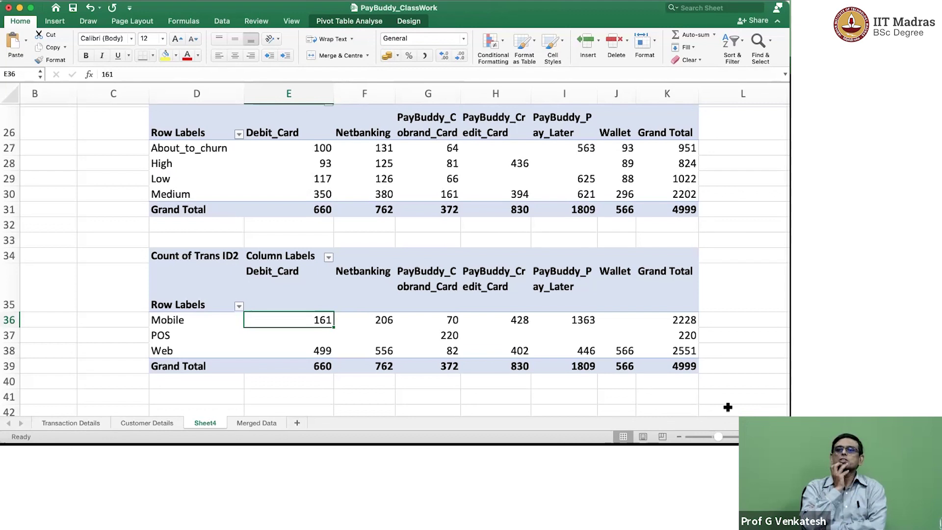
key("Right")
key("Right")
key("Right")
key("Right")
key("Down")
key("Down")
key("Up")
key("Up")
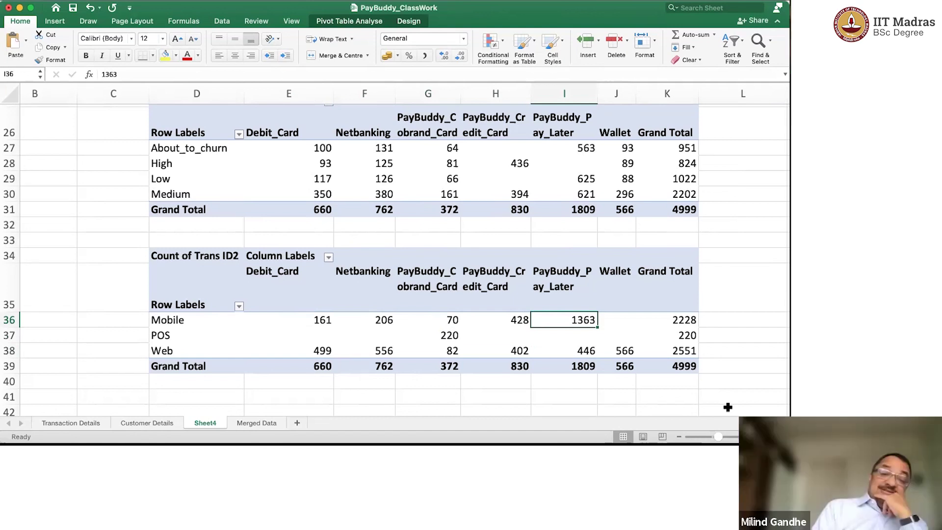
key("Right")
key("Right")
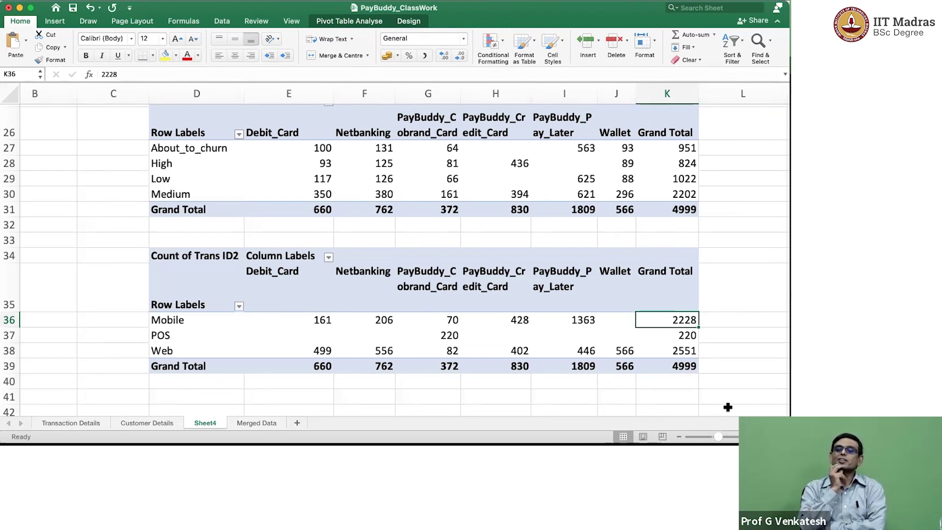
key("Left")
key("Left")
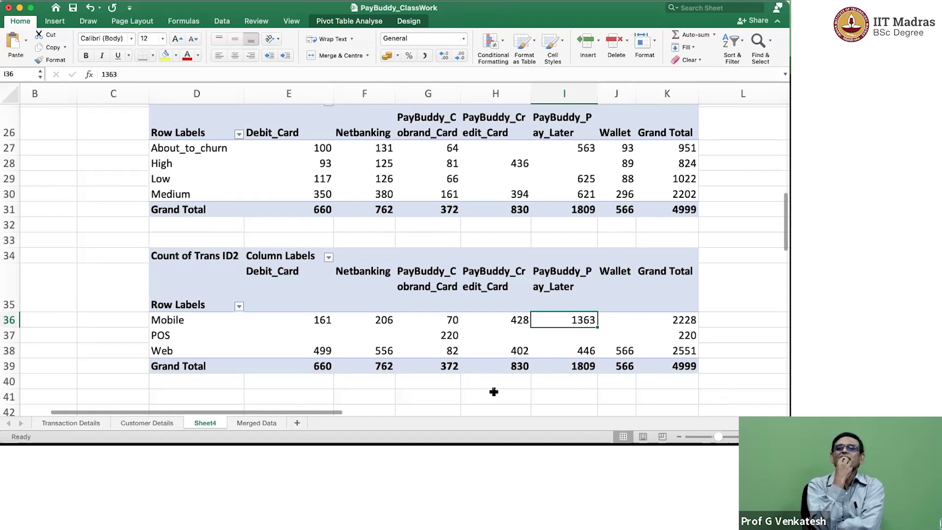
left_click(451, 337)
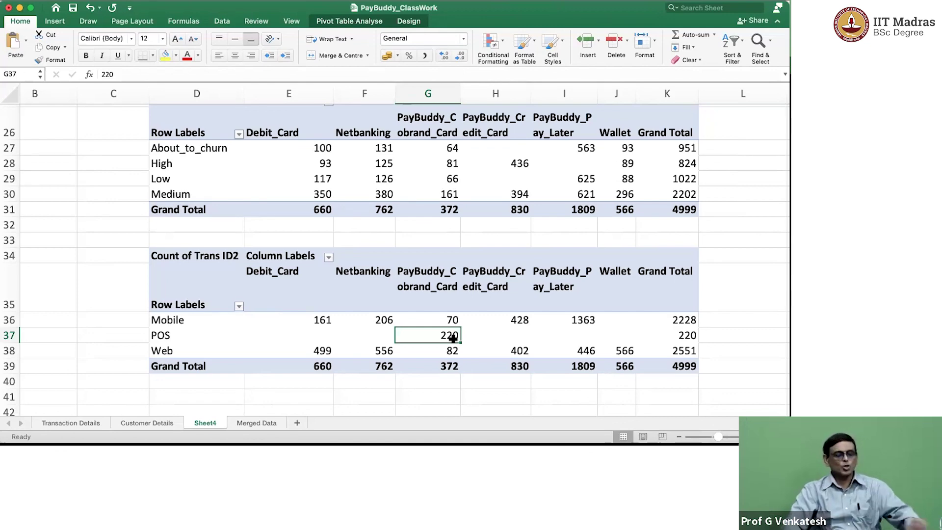
scroll(452, 337, "up", 7)
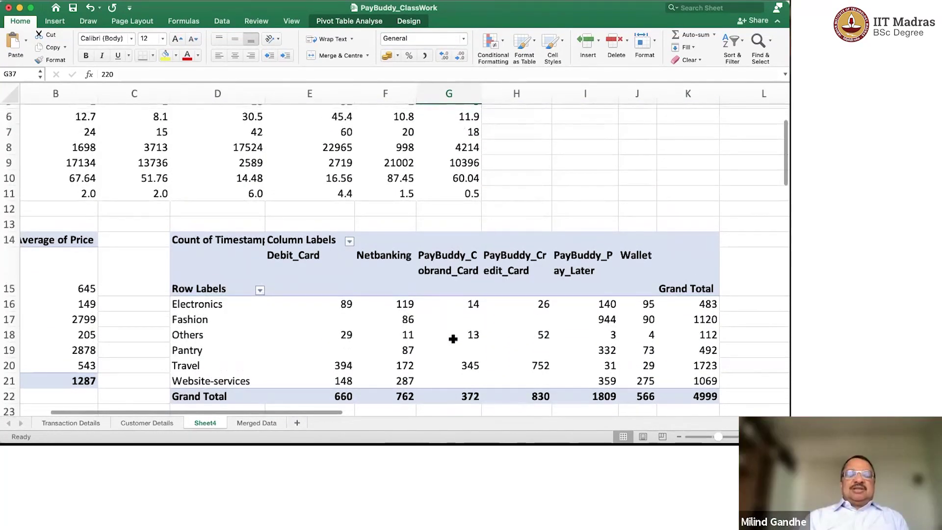
scroll(453, 339, "down", 3)
scroll(453, 339, "left", 2)
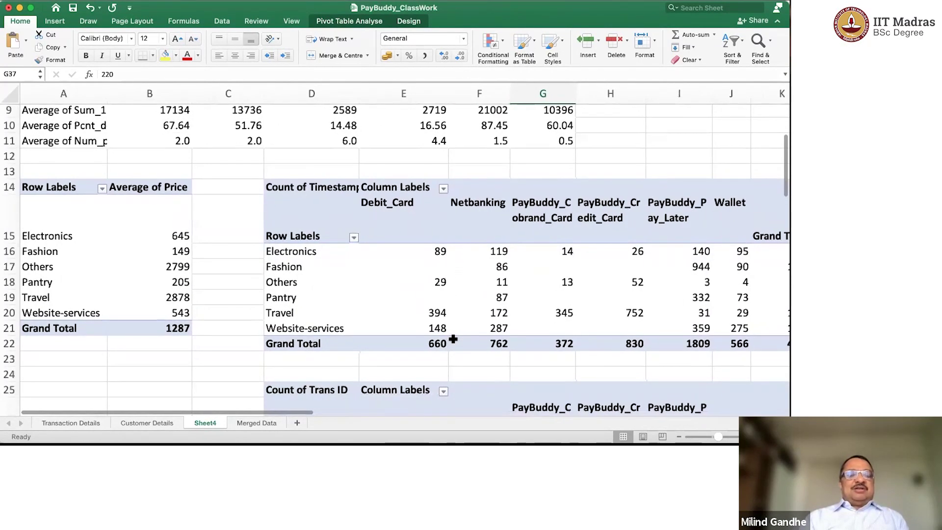